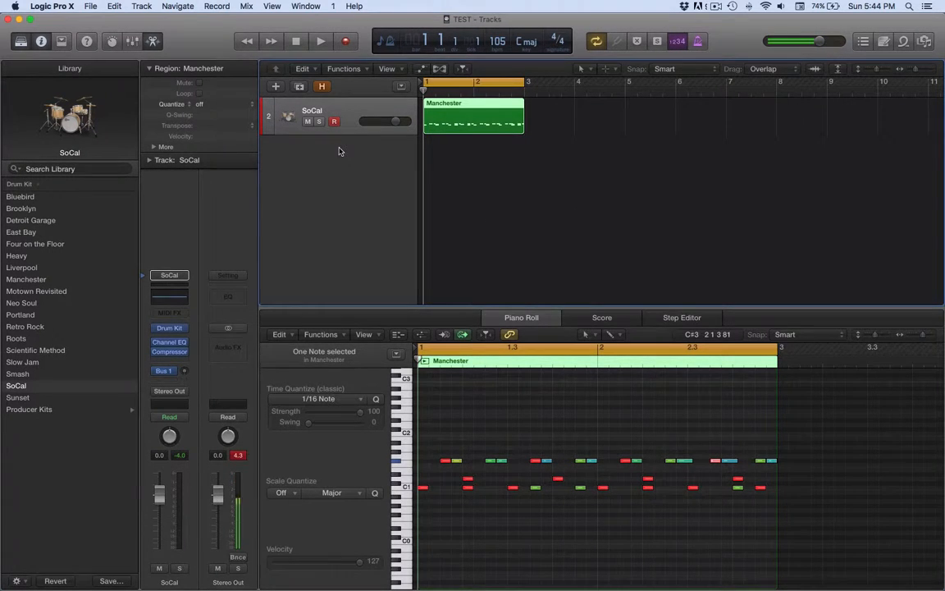
- Add a software instrument track below SoCal and load the Subby Bass patch from the Bass category
{"action": "left_click", "coordinate": [274, 86]}
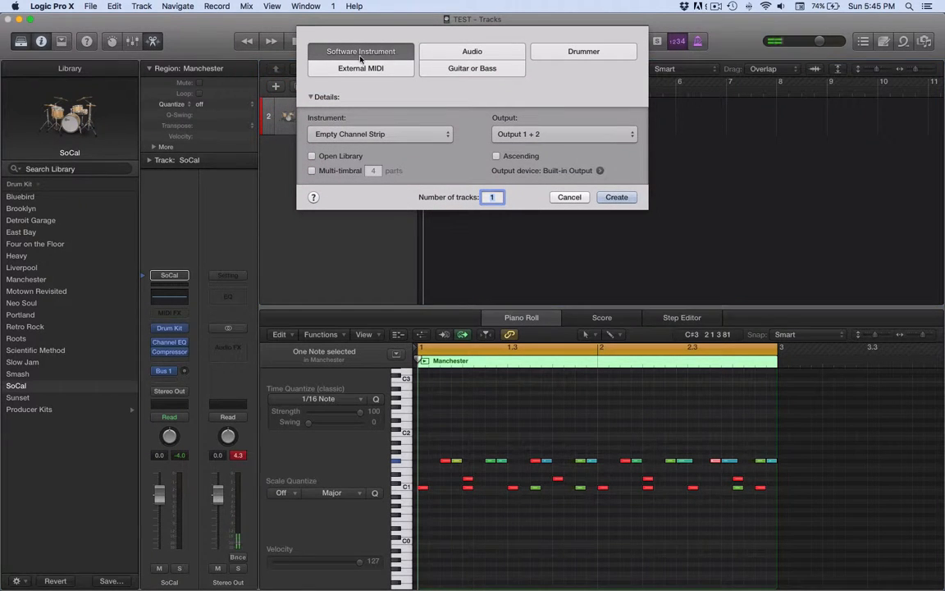
{"action": "left_click", "coordinate": [567, 196]}
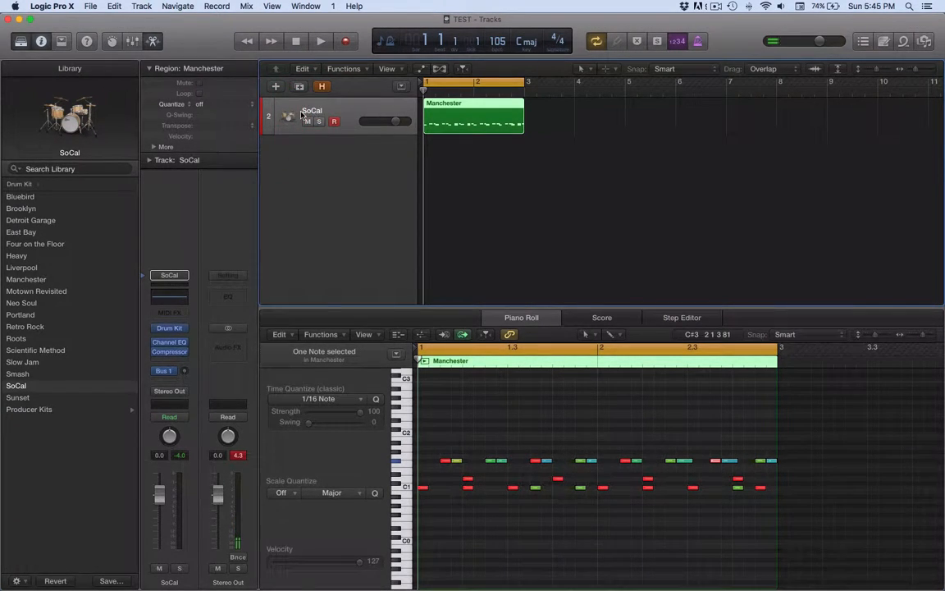
{"action": "double_click", "coordinate": [312, 158]}
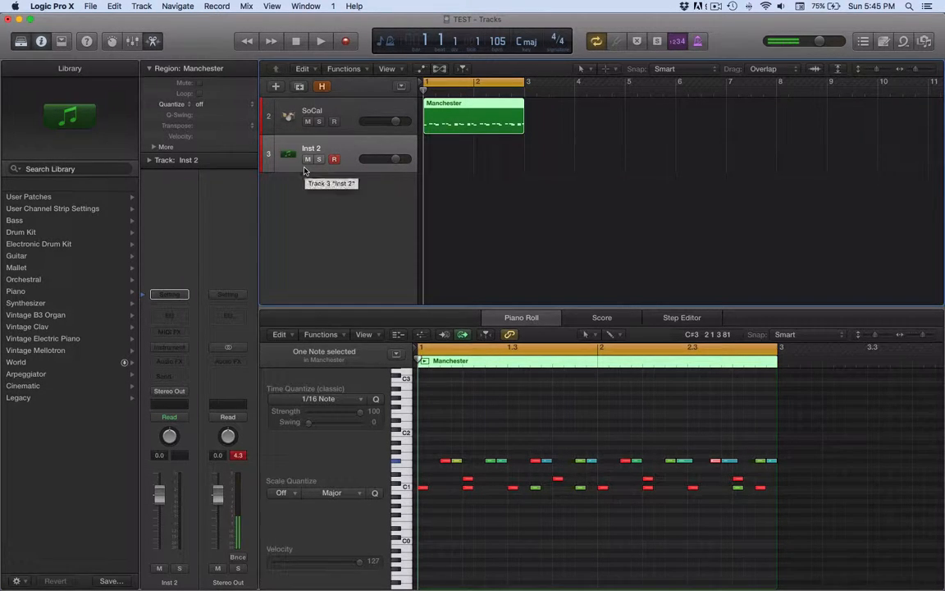
{"action": "left_click", "coordinate": [52, 225]}
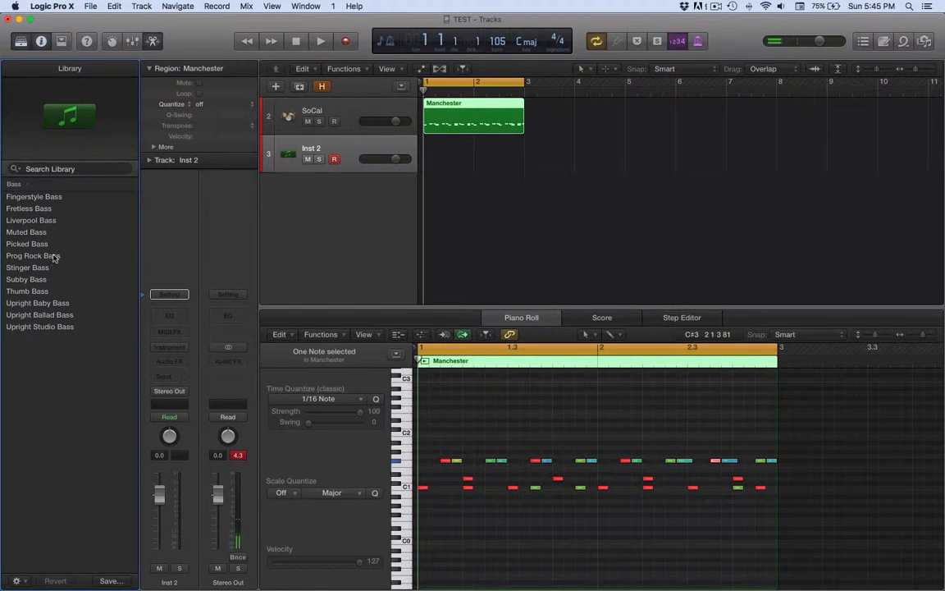
{"action": "left_click", "coordinate": [36, 279]}
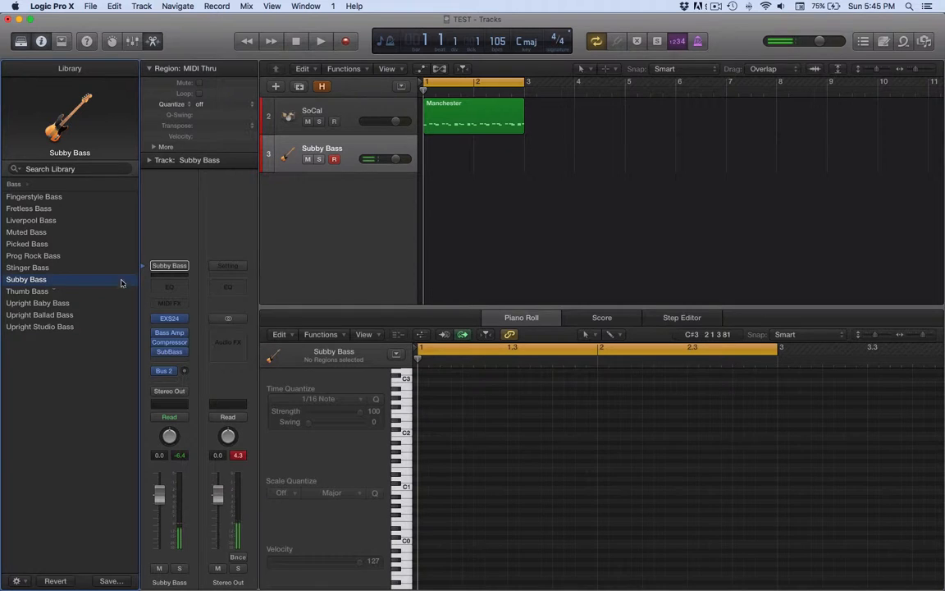
- Copy the Manchester drum region to bar 3 and extend the cycle range to bar 5
{"action": "left_click", "coordinate": [474, 121]}
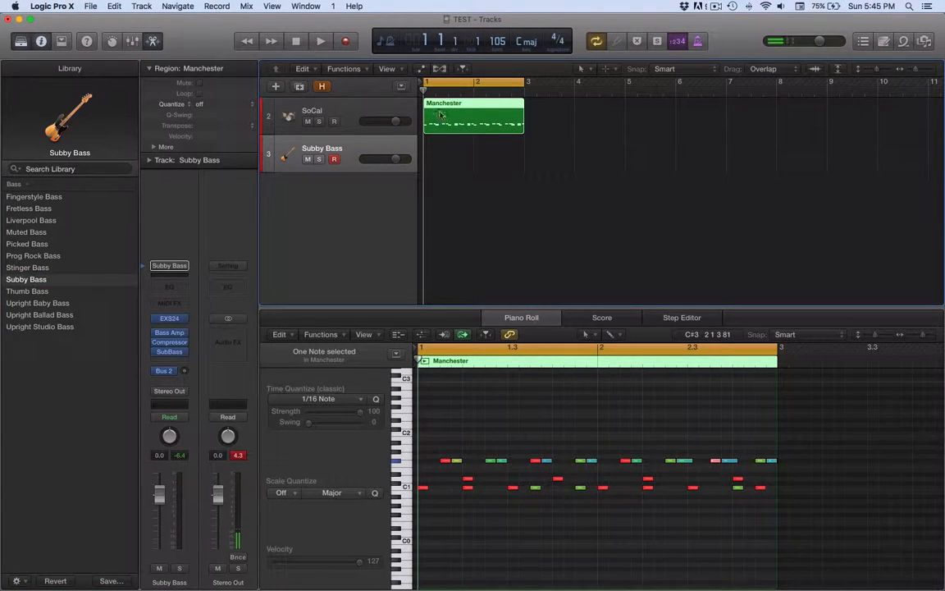
{"action": "key", "text": "alt"}
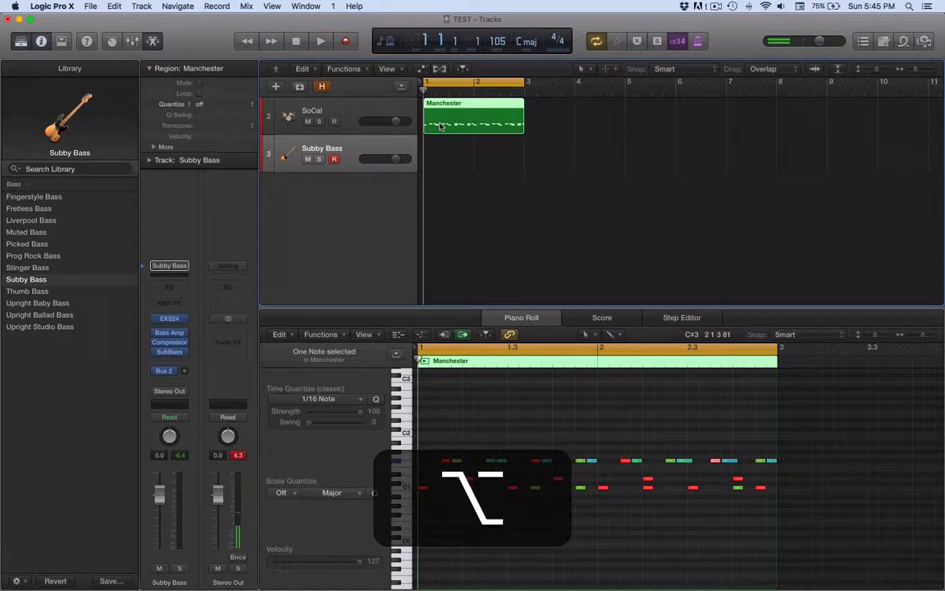
{"action": "left_click_drag", "start_coordinate": [443, 124], "coordinate": [543, 120]}
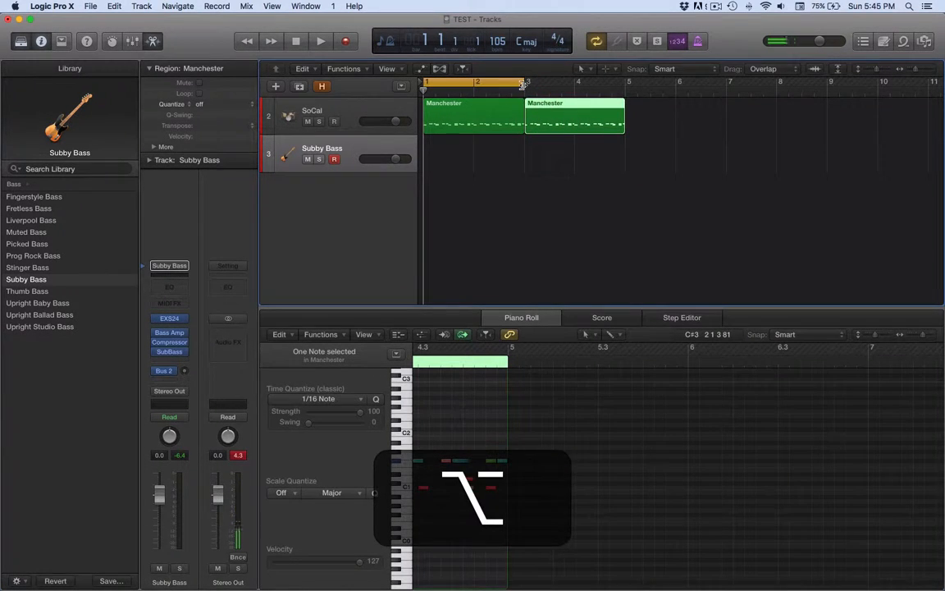
{"action": "left_click_drag", "start_coordinate": [523, 86], "coordinate": [624, 141]}
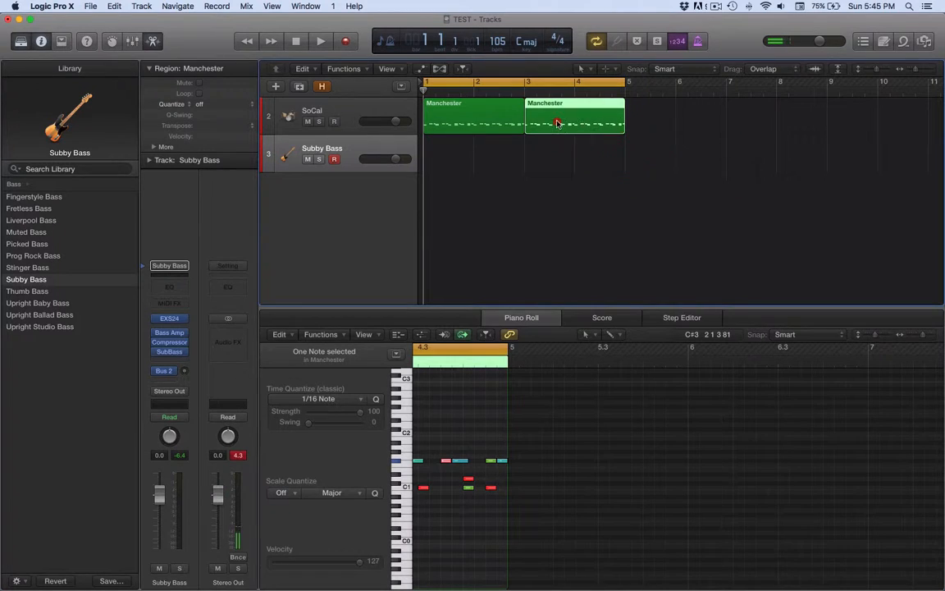
{"action": "left_click_drag", "start_coordinate": [558, 124], "coordinate": [562, 126]}
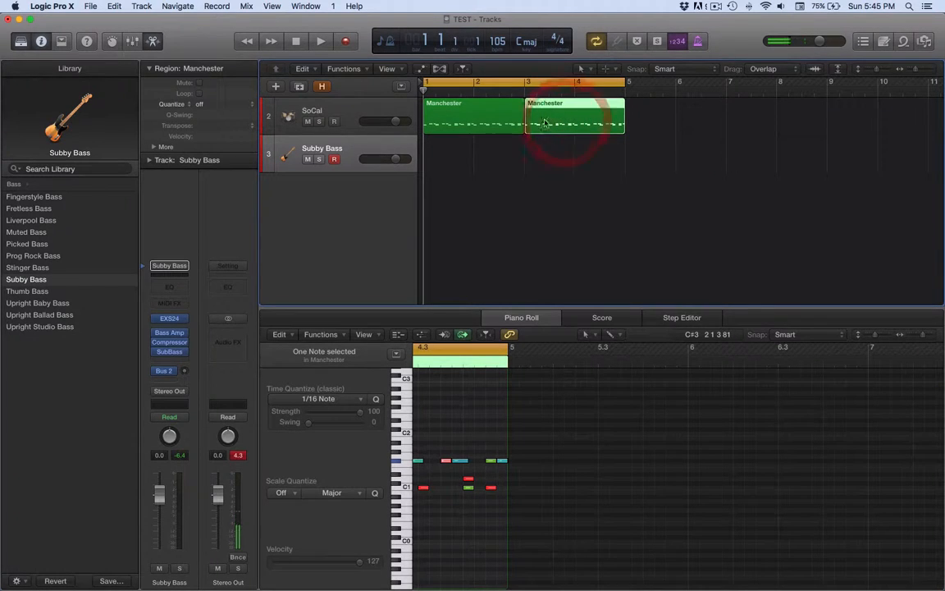
{"action": "left_click", "coordinate": [552, 137]}
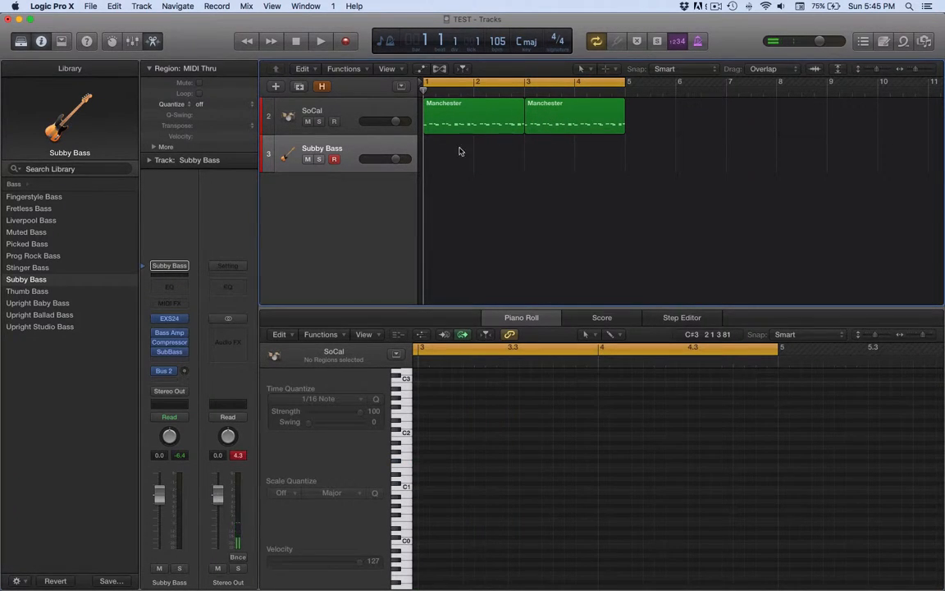
- Copy the Manchester drum region to bars 5 and 7 on the SoCal track
{"action": "left_click", "coordinate": [553, 123]}
{"action": "left_click_drag", "start_coordinate": [565, 157], "coordinate": [658, 121]}
{"action": "left_click", "coordinate": [665, 156]}
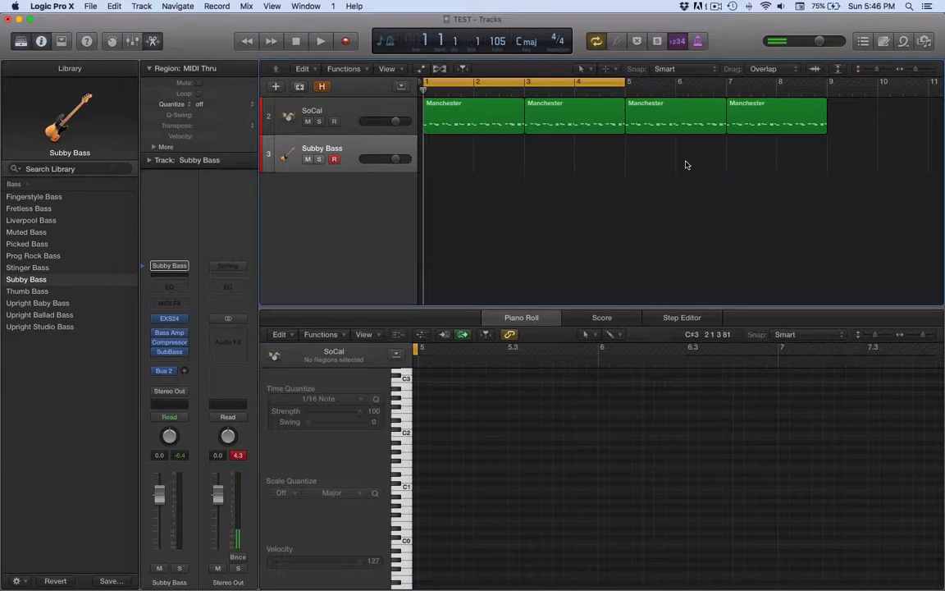
- Erase the two extra Manchester regions between bars 5 and 9 with the Eraser tool and return to the Pointer tool
{"action": "key", "text": "t"}
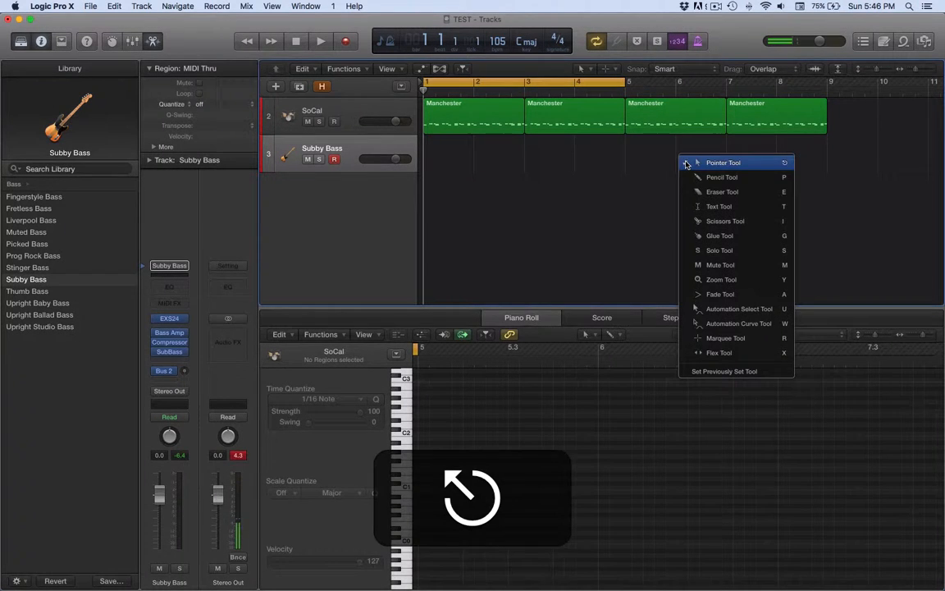
{"action": "left_click", "coordinate": [694, 177]}
{"action": "mouse_move", "coordinate": [788, 164]}
{"action": "left_mouse_down"}
{"action": "mouse_move", "coordinate": [700, 126]}
{"action": "mouse_move", "coordinate": [787, 160]}
{"action": "left_mouse_up"}
{"action": "left_click", "coordinate": [686, 121]}
{"action": "key", "text": "t"}
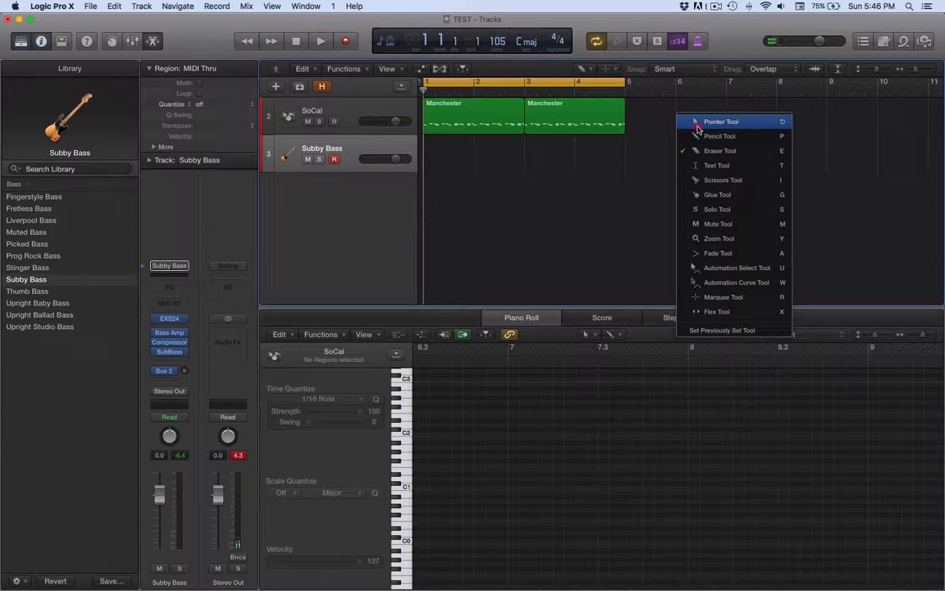
{"action": "left_click", "coordinate": [697, 125]}
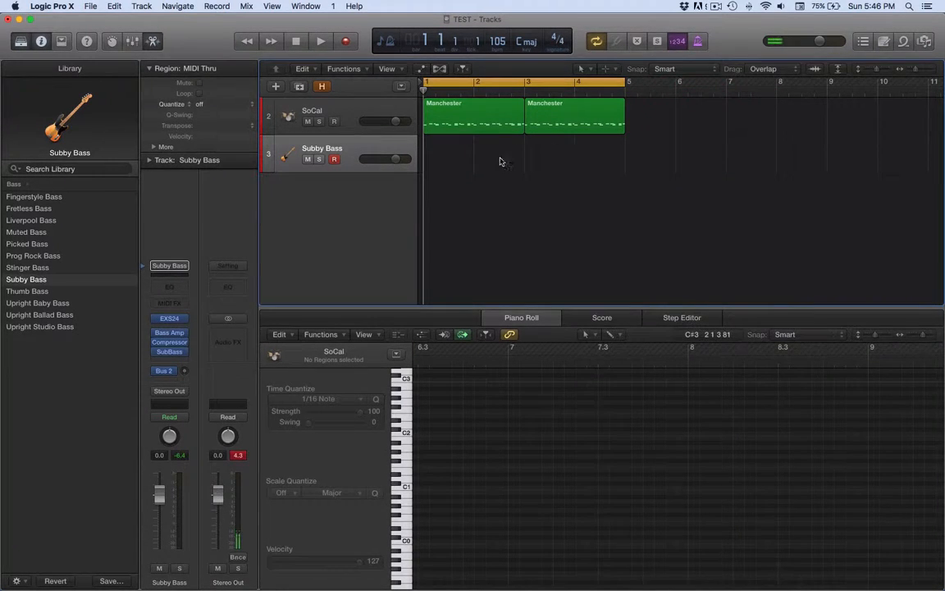
{"action": "key", "text": "t"}
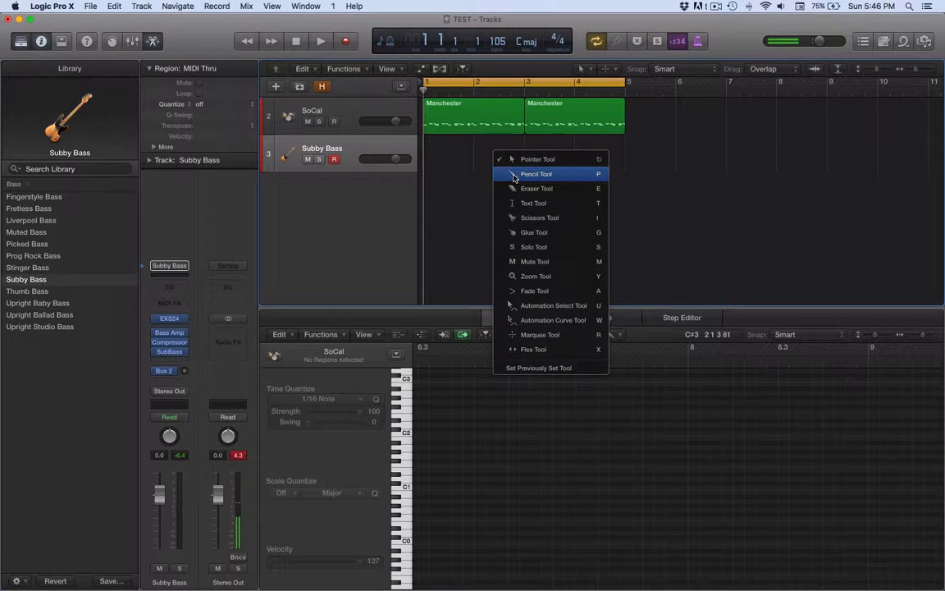
{"action": "left_click", "coordinate": [515, 174]}
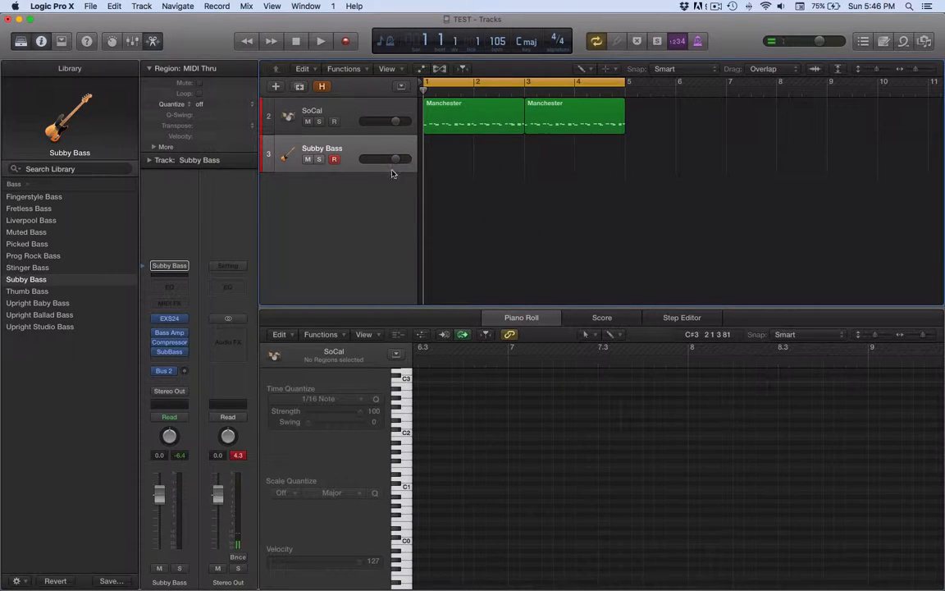
{"action": "key", "text": "t"}
{"action": "left_click", "coordinate": [441, 179]}
- Record a bass part on the Subby Bass track from bar 1 to bar 5 and stop the transport
{"action": "key", "text": "r"}
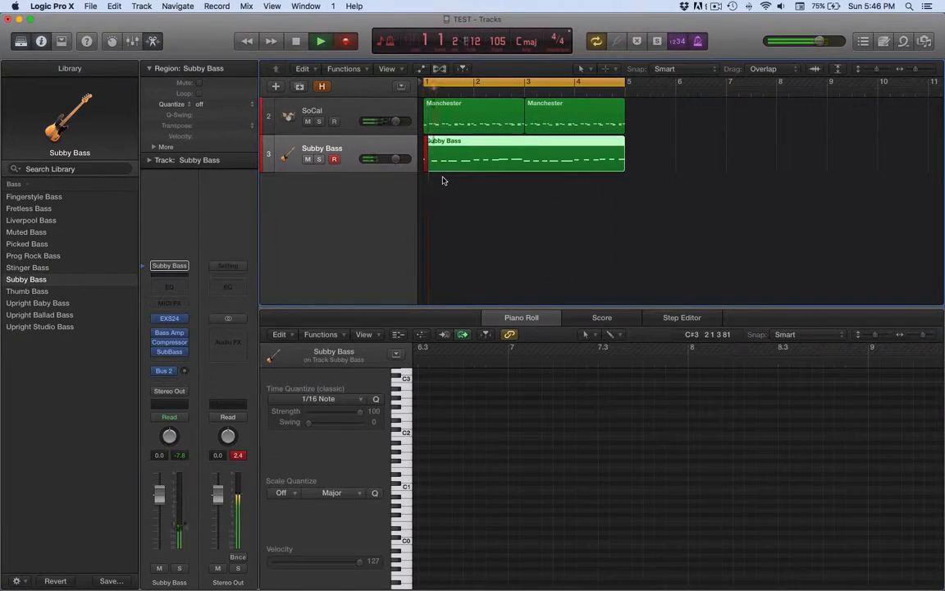
{"action": "key", "text": "space"}
{"action": "left_click", "coordinate": [457, 167]}
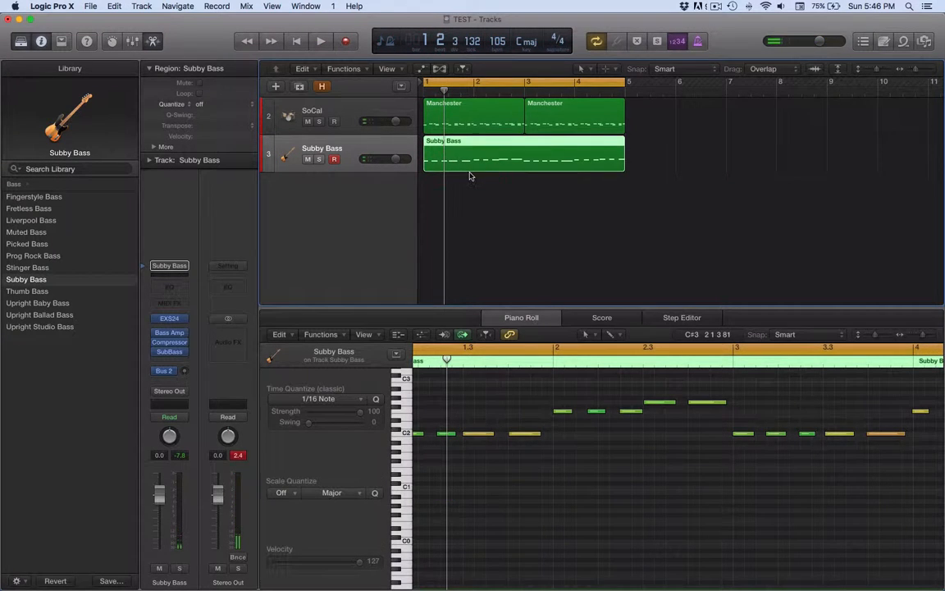
- Examine the notes of the Subby Bass and Manchester regions in the Piano Roll by selecting each region in turn
{"action": "scroll", "coordinate": [488, 385], "scroll_direction": "left", "scroll_amount": 2}
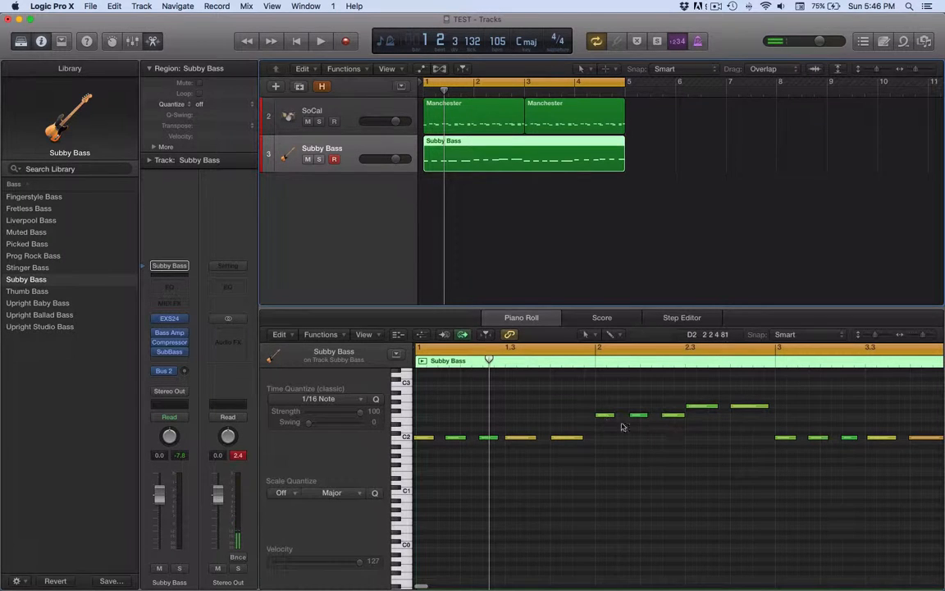
{"action": "left_click", "coordinate": [498, 183]}
{"action": "left_click", "coordinate": [495, 159]}
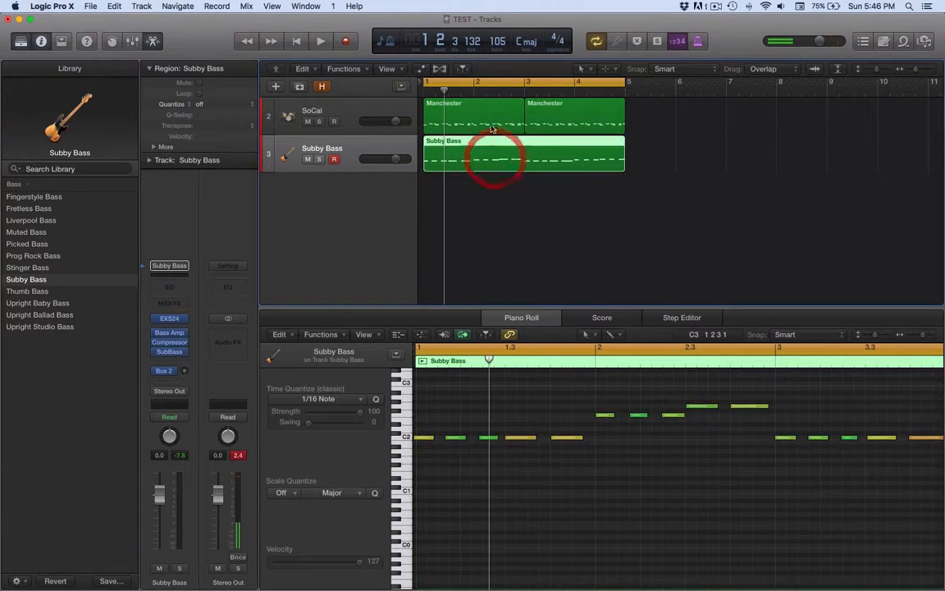
{"action": "left_click", "coordinate": [491, 123]}
{"action": "left_click", "coordinate": [485, 155]}
{"action": "left_click", "coordinate": [557, 122]}
{"action": "left_click", "coordinate": [492, 115]}
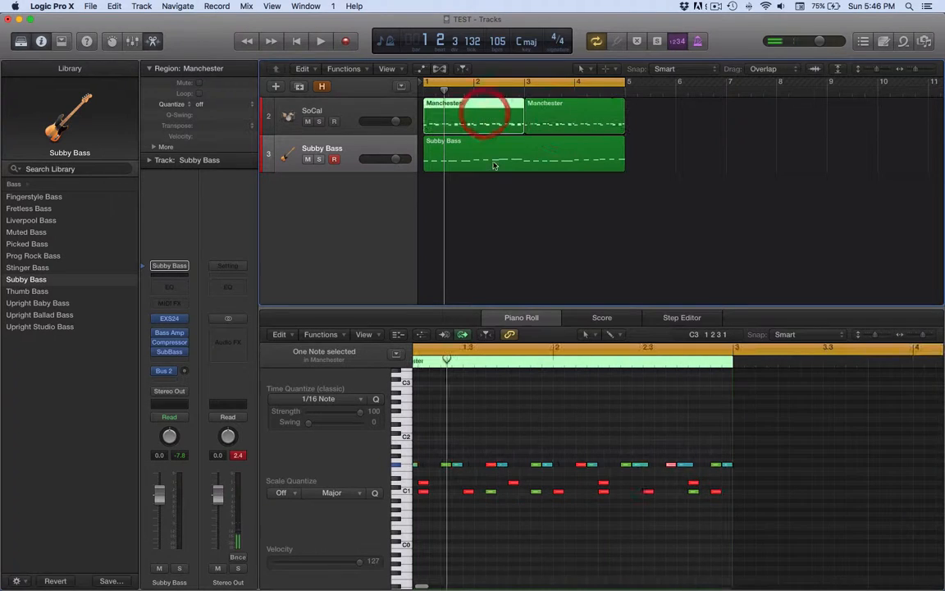
{"action": "left_click", "coordinate": [493, 161]}
{"action": "left_click", "coordinate": [456, 121]}
{"action": "left_click", "coordinate": [546, 162]}
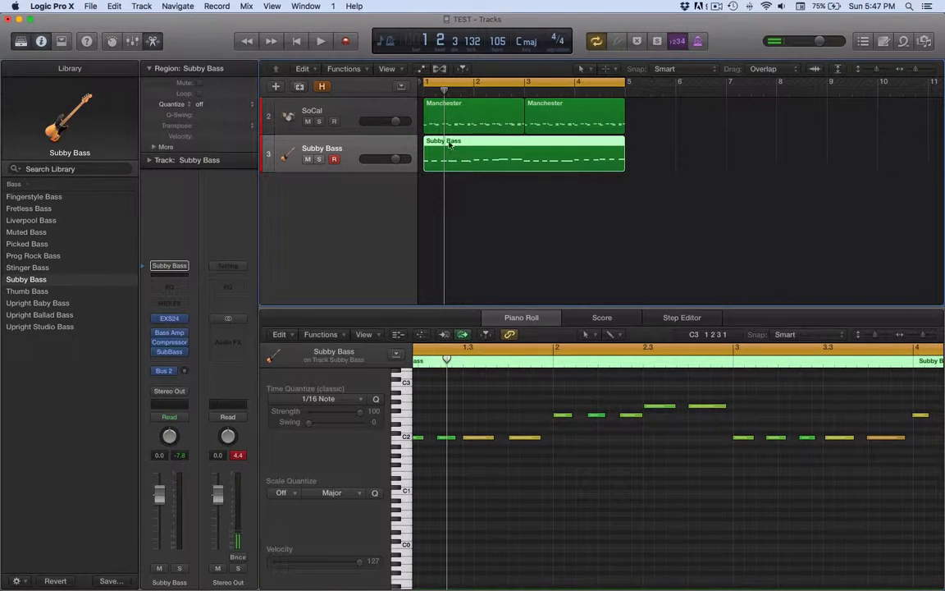
{"action": "left_click", "coordinate": [472, 125]}
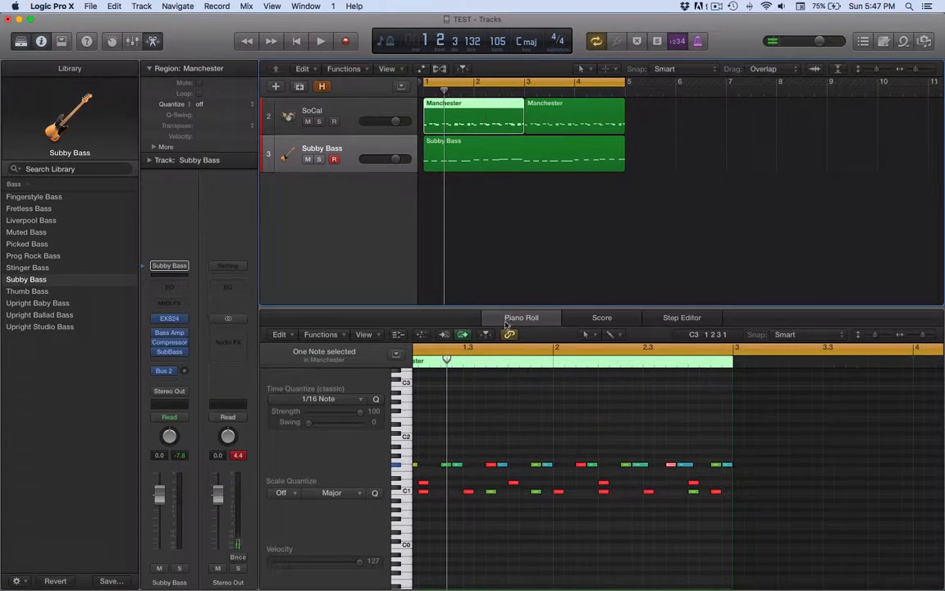
- Turn off the Piano Roll's Link option and alternate between the drum and bass regions to compare the editor's behaviour
{"action": "left_click", "coordinate": [529, 153]}
{"action": "left_click", "coordinate": [553, 124]}
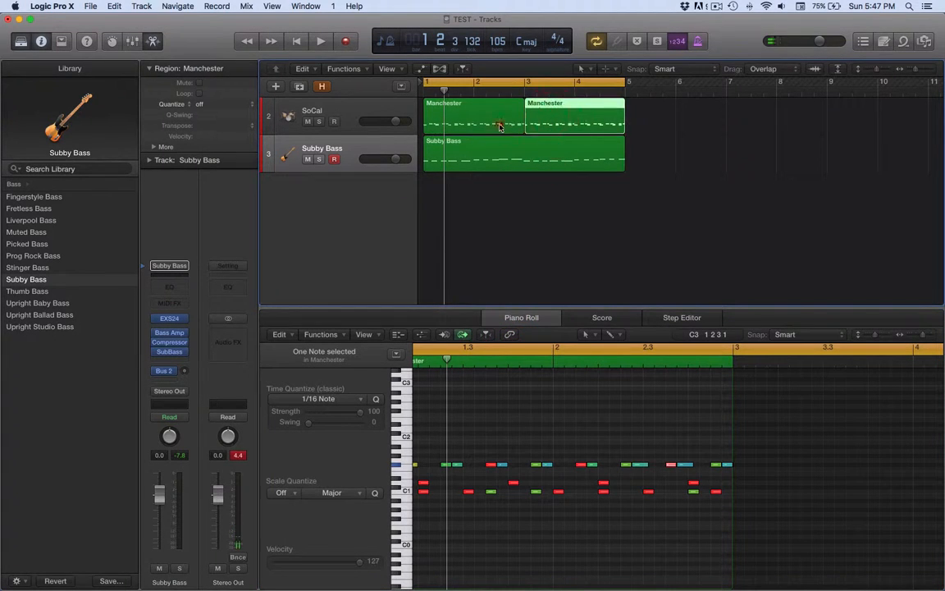
{"action": "left_click", "coordinate": [499, 125]}
{"action": "left_click", "coordinate": [497, 156]}
{"action": "left_click", "coordinate": [492, 120]}
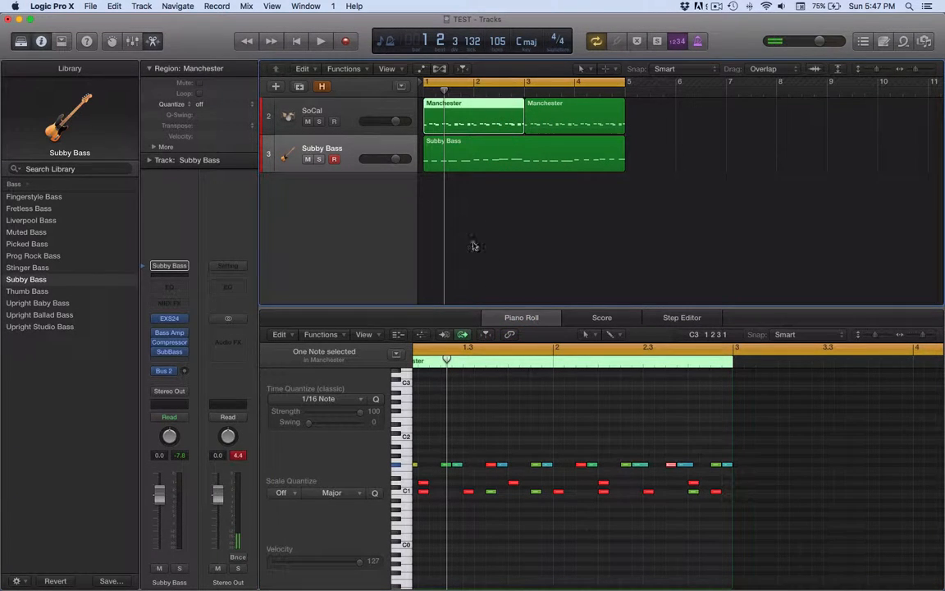
- Turn the Piano Roll's Link option back on and show the Subby Bass region's notes in the editor
{"action": "left_click", "coordinate": [508, 336]}
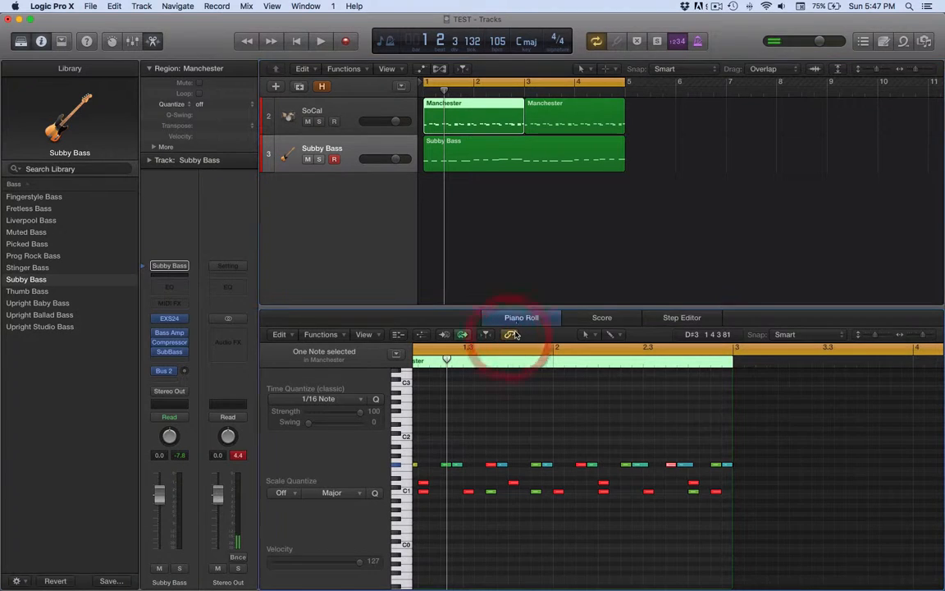
{"action": "left_click", "coordinate": [544, 123]}
{"action": "left_click", "coordinate": [478, 156]}
{"action": "left_click", "coordinate": [493, 120]}
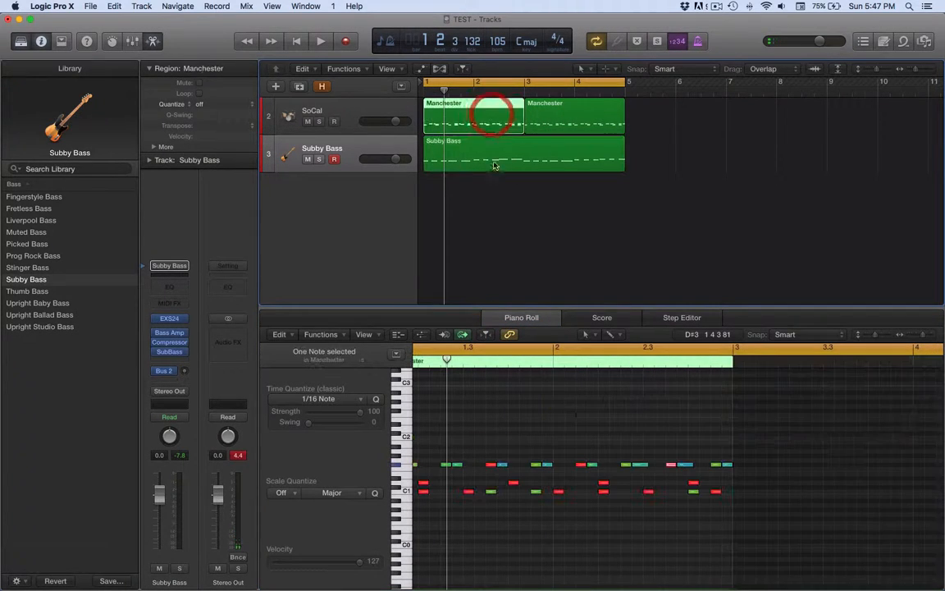
{"action": "left_click", "coordinate": [496, 163]}
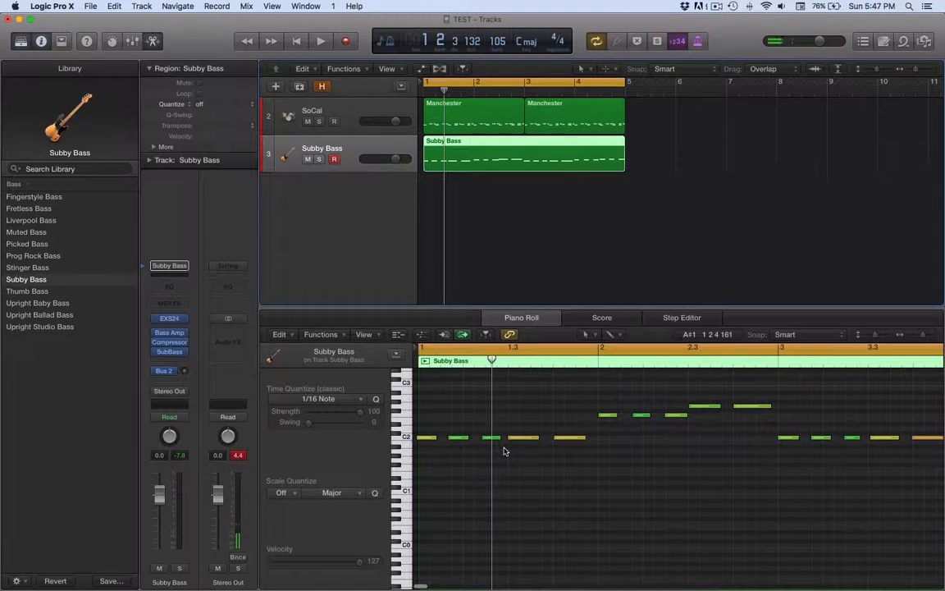
- Inspect the timing of the Subby Bass region's notes in the Piano Roll, starting with the first C2 note
{"action": "left_click", "coordinate": [426, 440]}
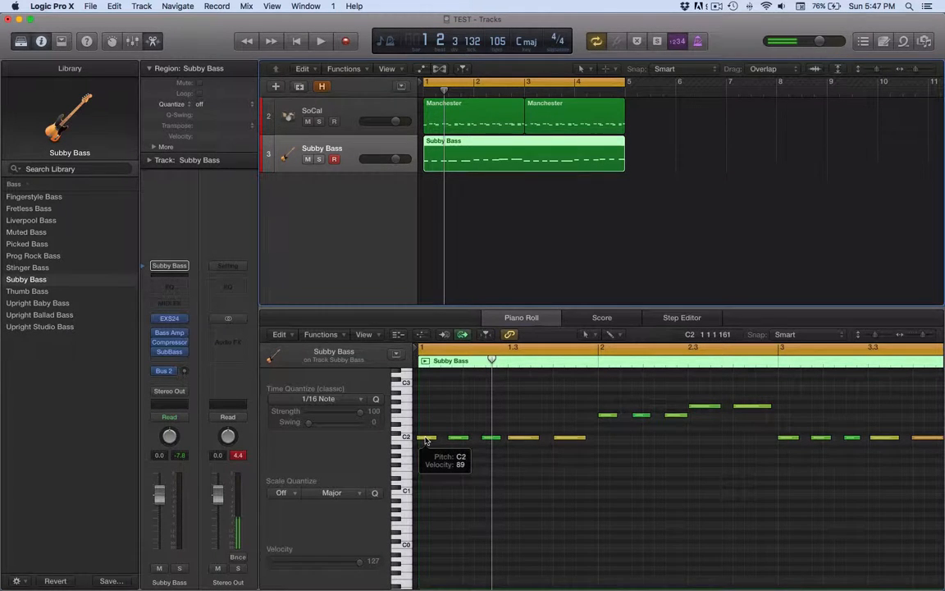
{"action": "left_click", "coordinate": [643, 417]}
{"action": "scroll", "coordinate": [643, 424], "scroll_direction": "down", "scroll_amount": 1}
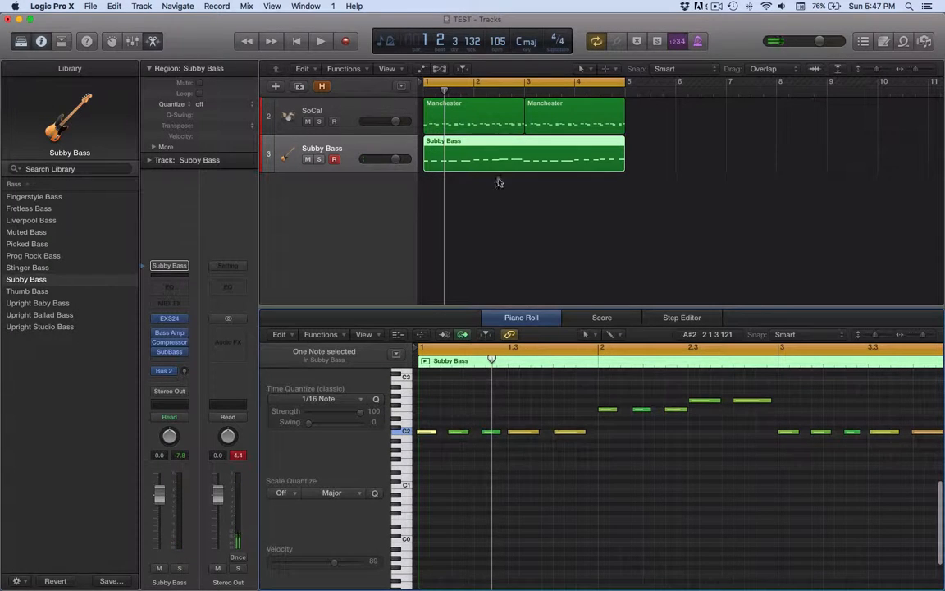
- Try quantizing the whole Subby Bass region to 1/16 Note, undo it, and reselect the region
{"action": "left_click", "coordinate": [249, 107]}
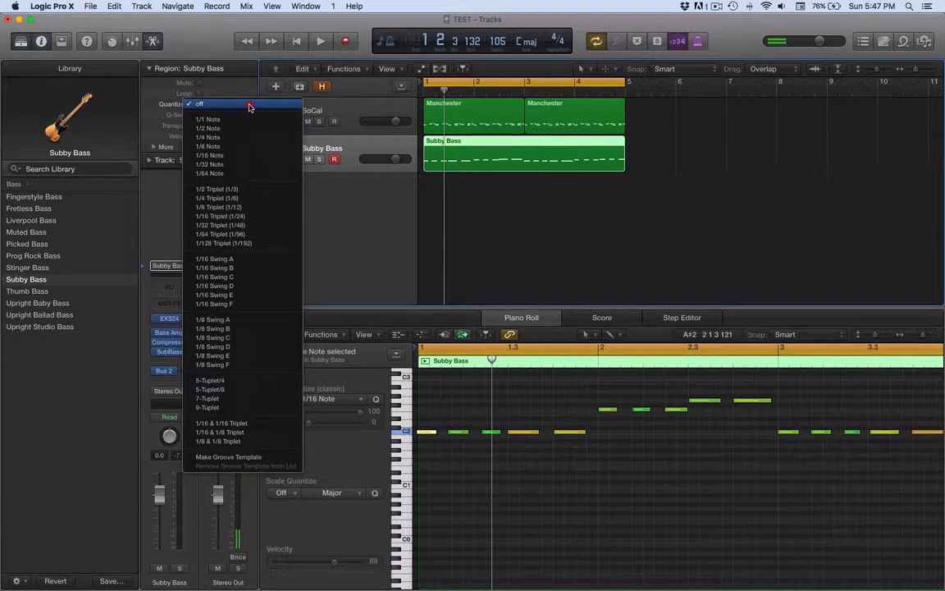
{"action": "left_click", "coordinate": [249, 160]}
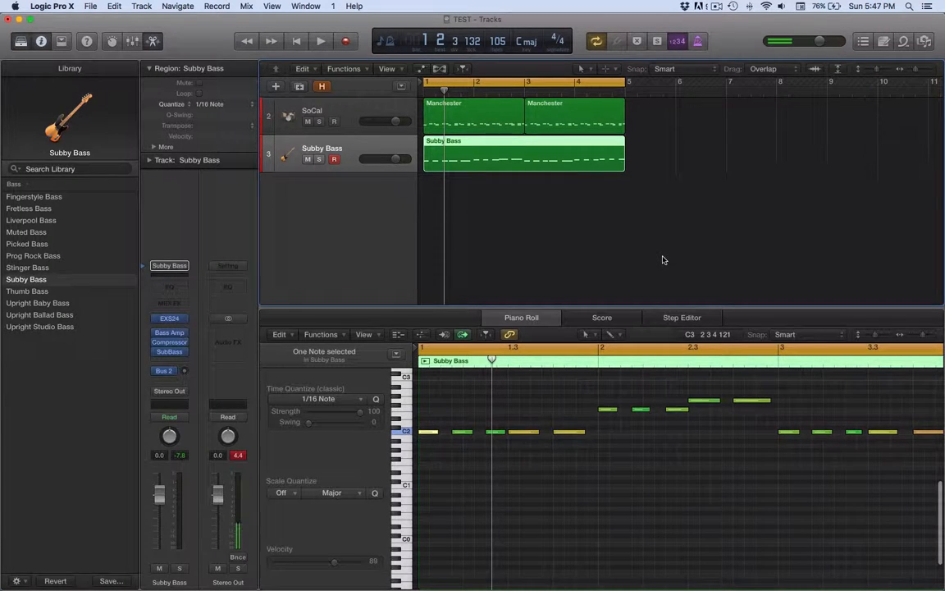
{"action": "key", "text": "super+z"}
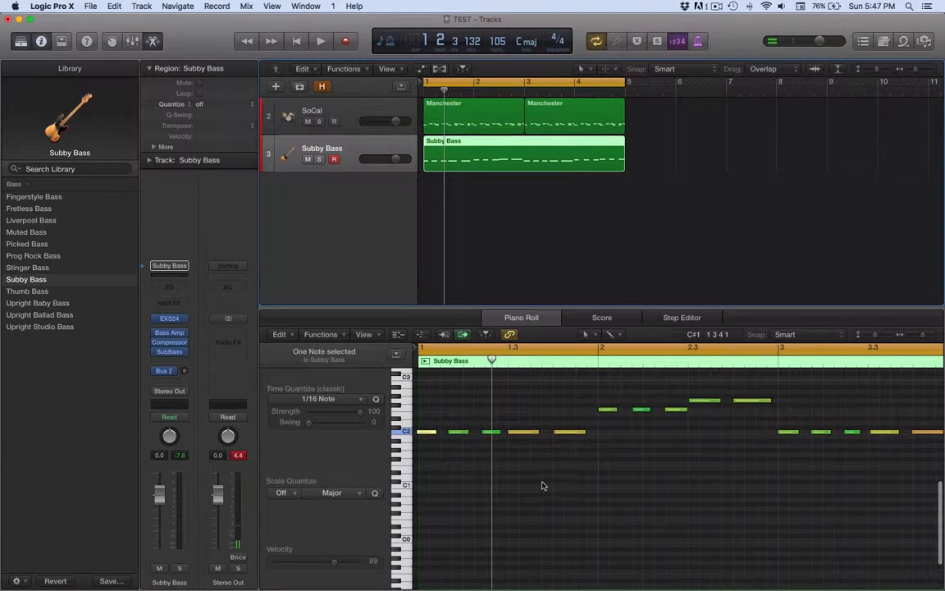
{"action": "left_click", "coordinate": [528, 212]}
{"action": "left_click", "coordinate": [521, 145]}
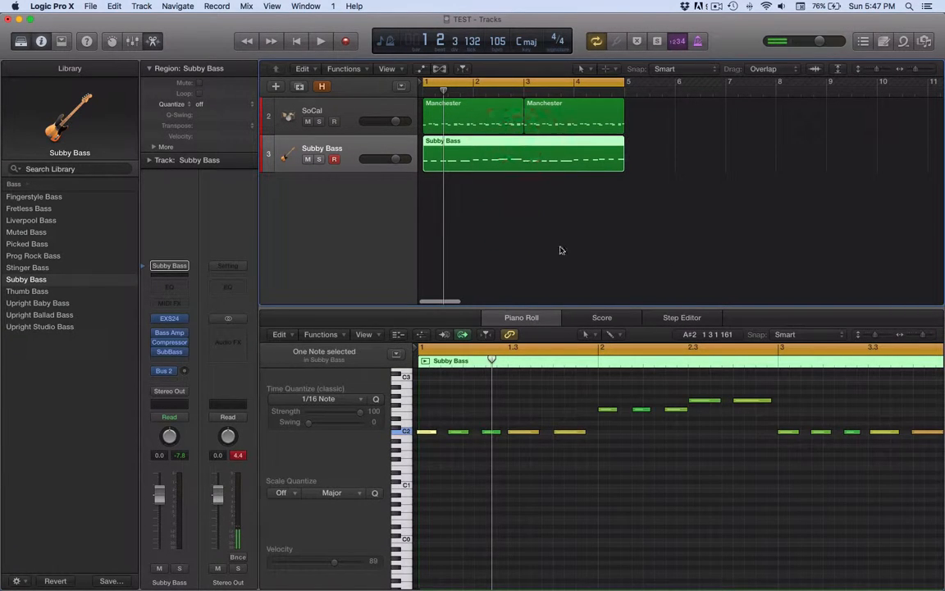
- Quantize the whole Subby Bass region to 1/16 Note and play back the loop
{"action": "key", "text": "q"}
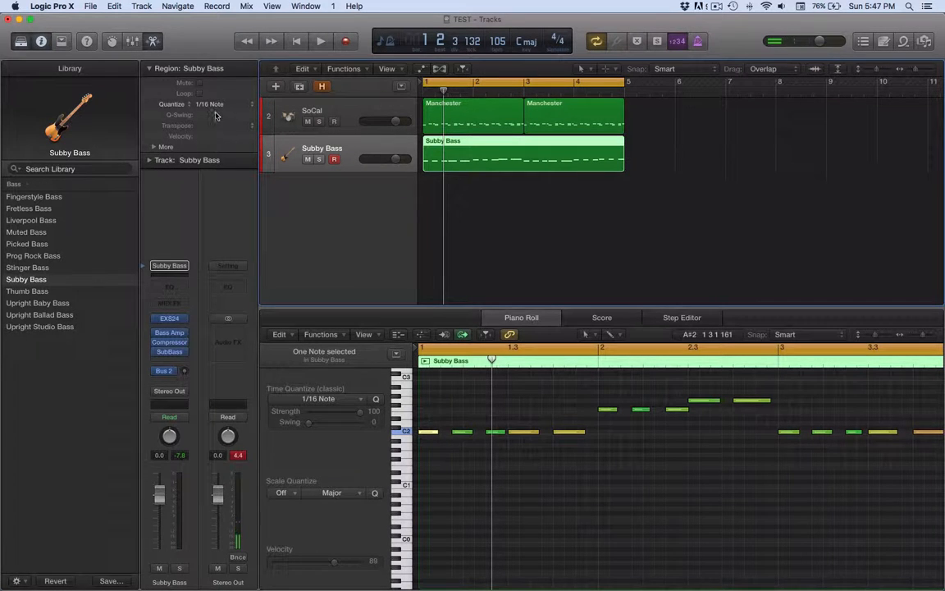
{"action": "key", "text": "space"}
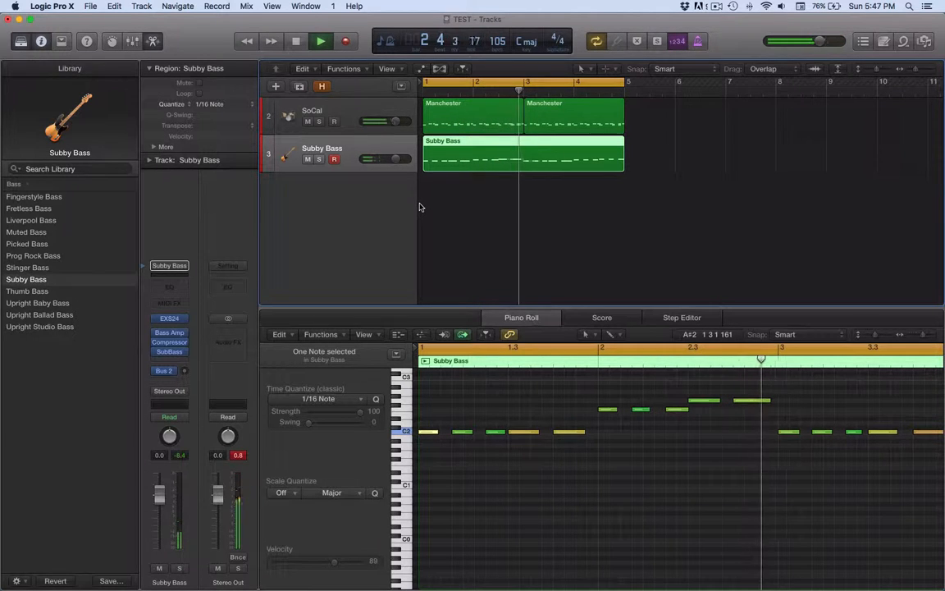
{"action": "scroll", "coordinate": [420, 208], "scroll_direction": "right", "scroll_amount": 1}
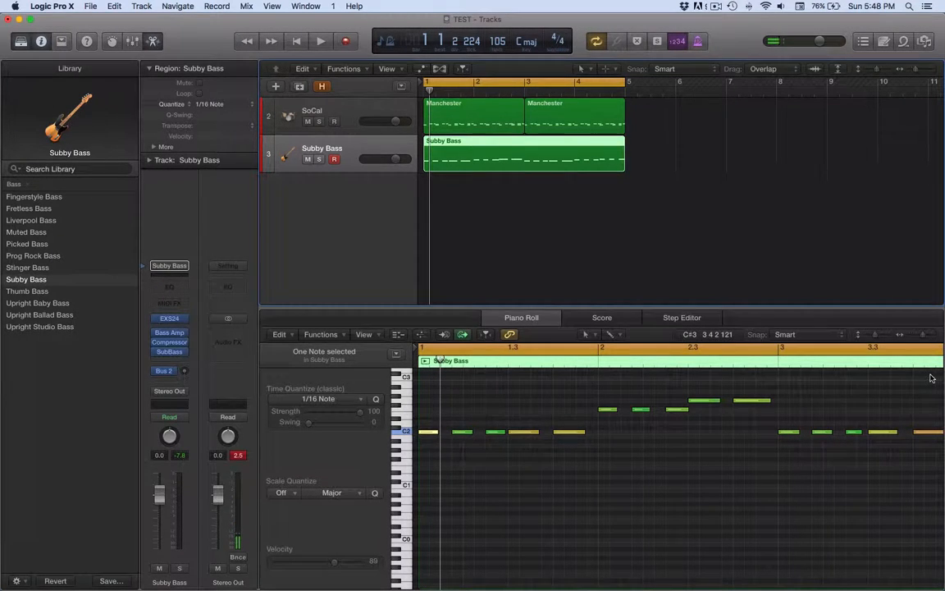
- Demonstrate the Piano Roll's Catch Playhead option during playback, leave it on, stop playback, and reselect the Subby Bass region
{"action": "left_click", "coordinate": [487, 335]}
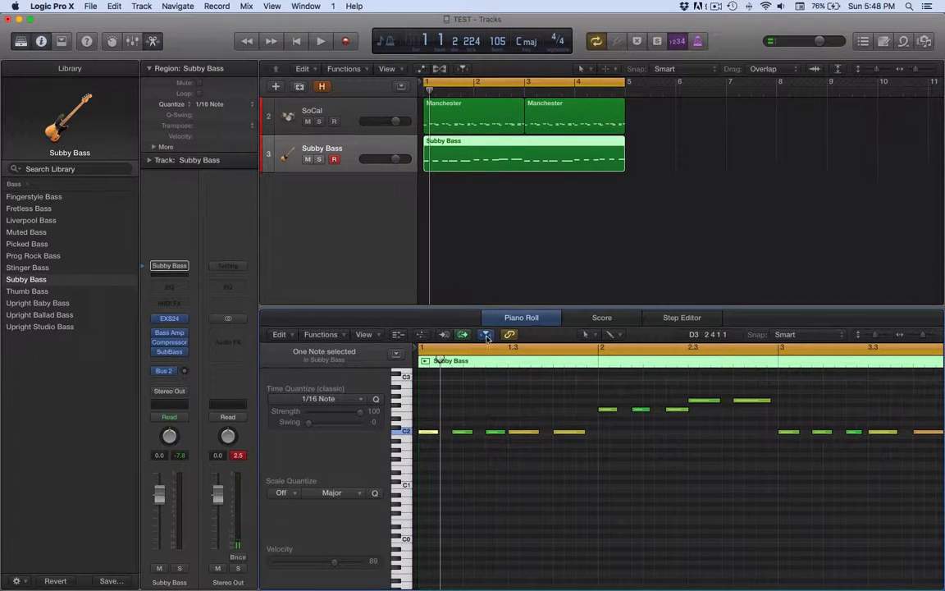
{"action": "key", "text": "space"}
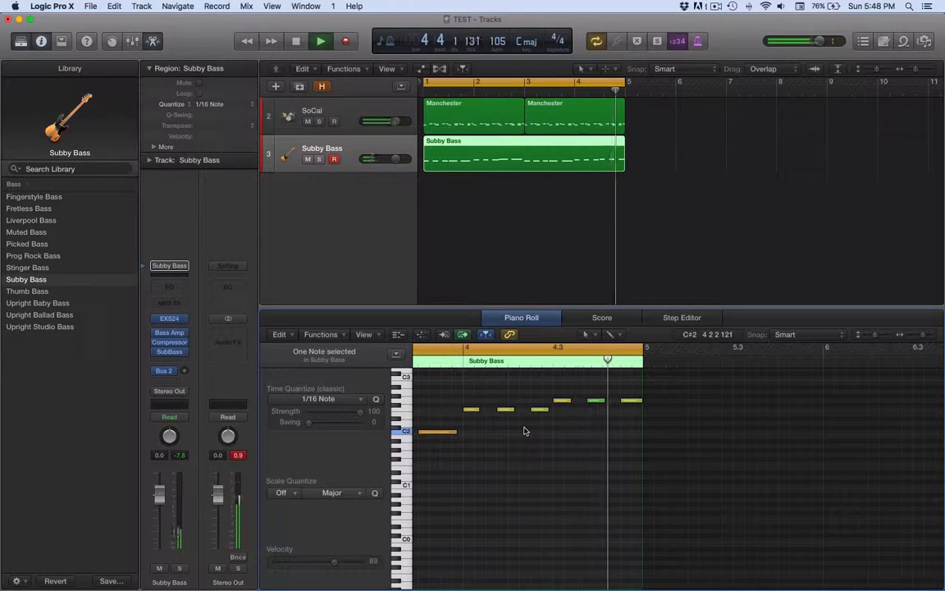
{"action": "left_click", "coordinate": [486, 334]}
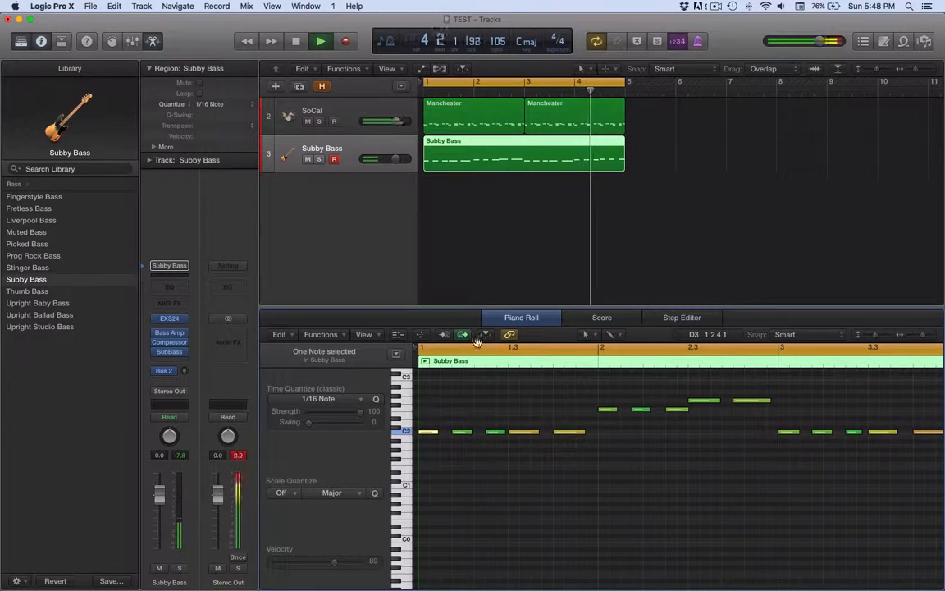
{"action": "left_click", "coordinate": [485, 335]}
{"action": "key", "text": "space"}
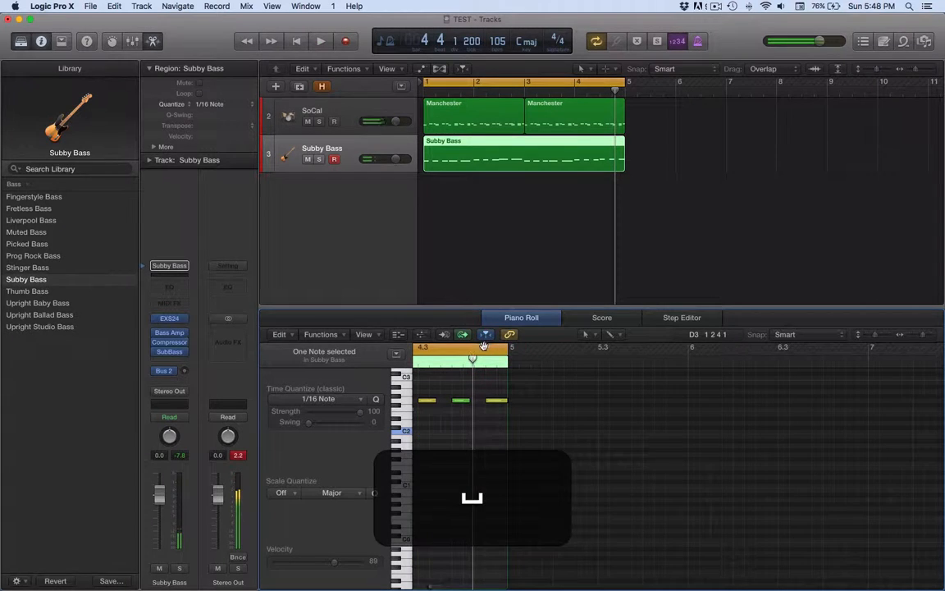
{"action": "left_click", "coordinate": [472, 227]}
{"action": "left_click", "coordinate": [460, 159]}
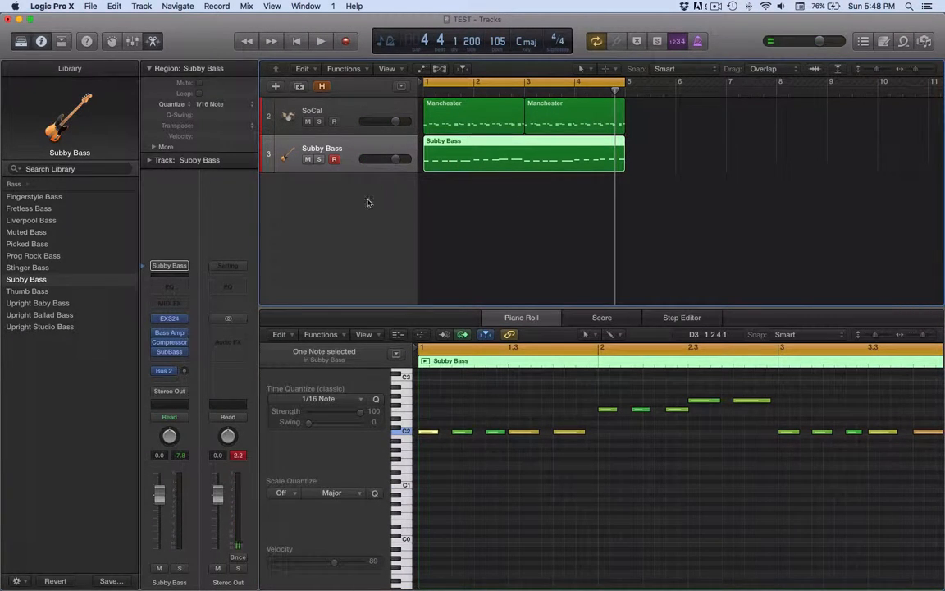
- Add a new instrument track below Subby Bass and load the Boesendorfer Grand Piano patch from the Piano category
{"action": "left_click", "coordinate": [337, 190]}
{"action": "double_click", "coordinate": [339, 188]}
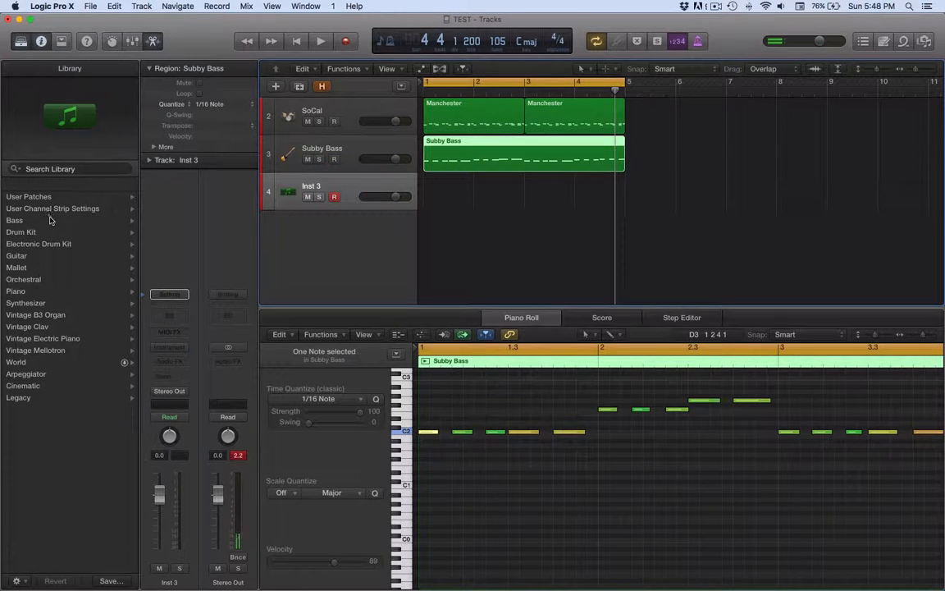
{"action": "left_click", "coordinate": [35, 292]}
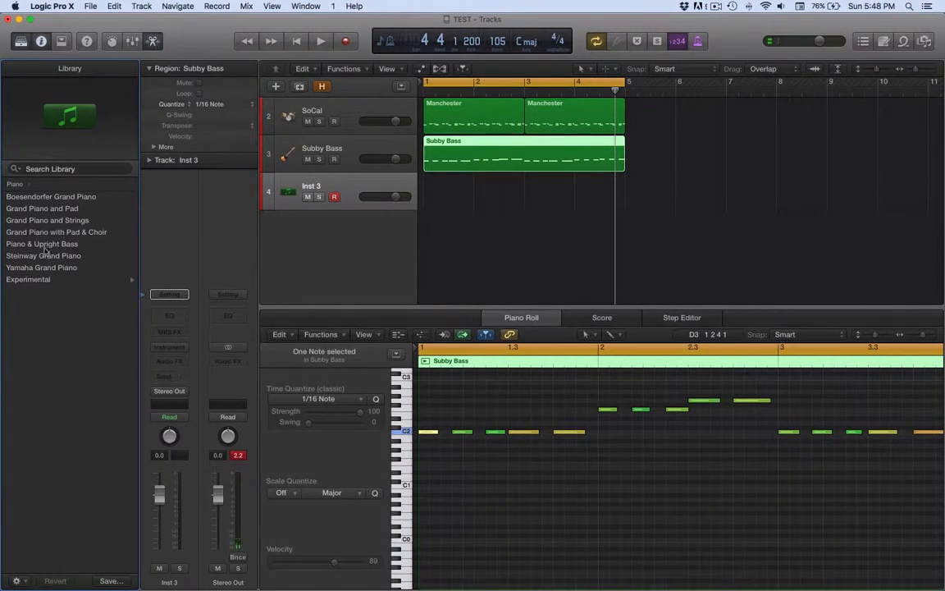
{"action": "left_click", "coordinate": [28, 198]}
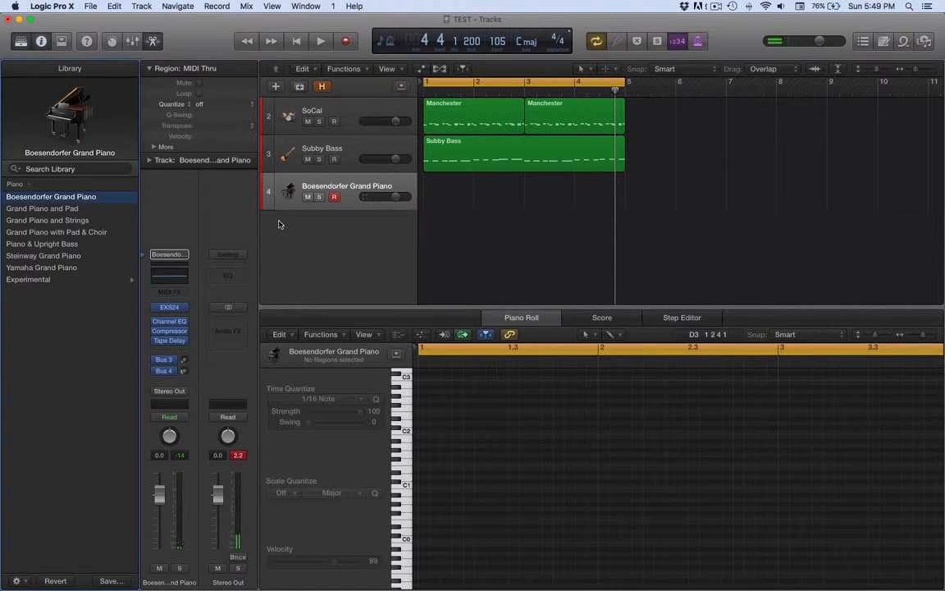
- With the Pencil Tool, create an empty MIDI region at bar 1 on the piano track and extend it to bar 3
{"action": "key", "text": "t"}
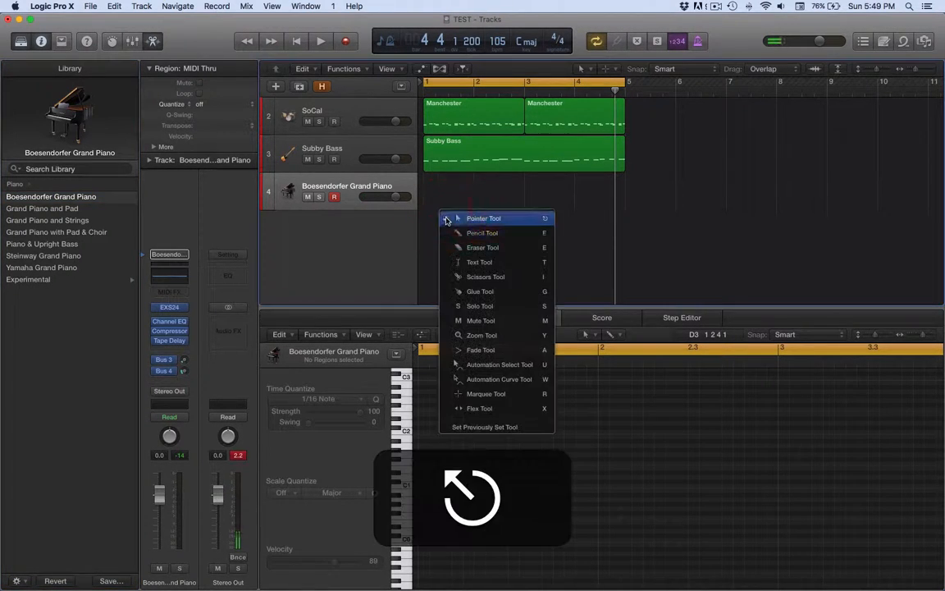
{"action": "left_click", "coordinate": [454, 232]}
{"action": "left_click", "coordinate": [447, 203]}
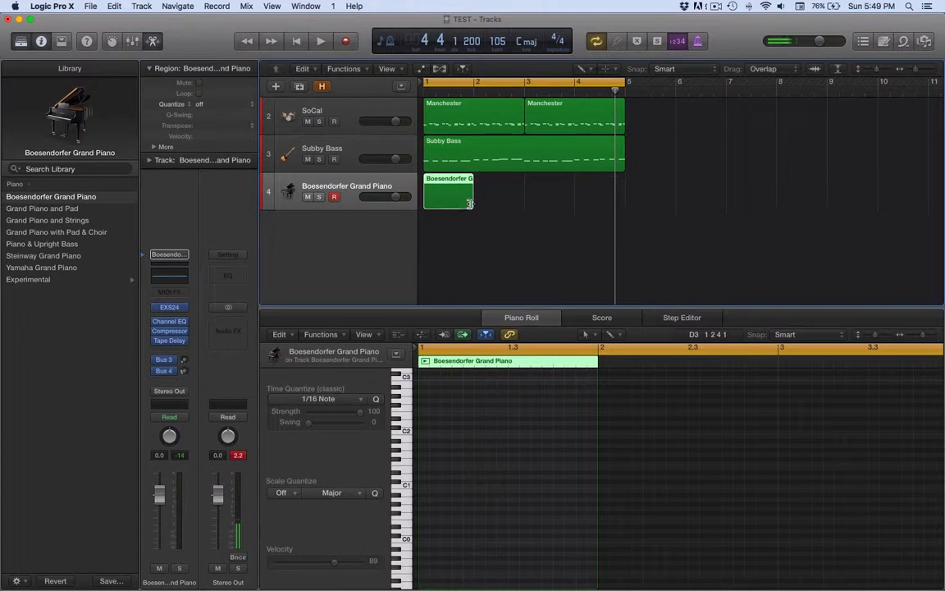
{"action": "left_click_drag", "start_coordinate": [473, 202], "coordinate": [522, 202]}
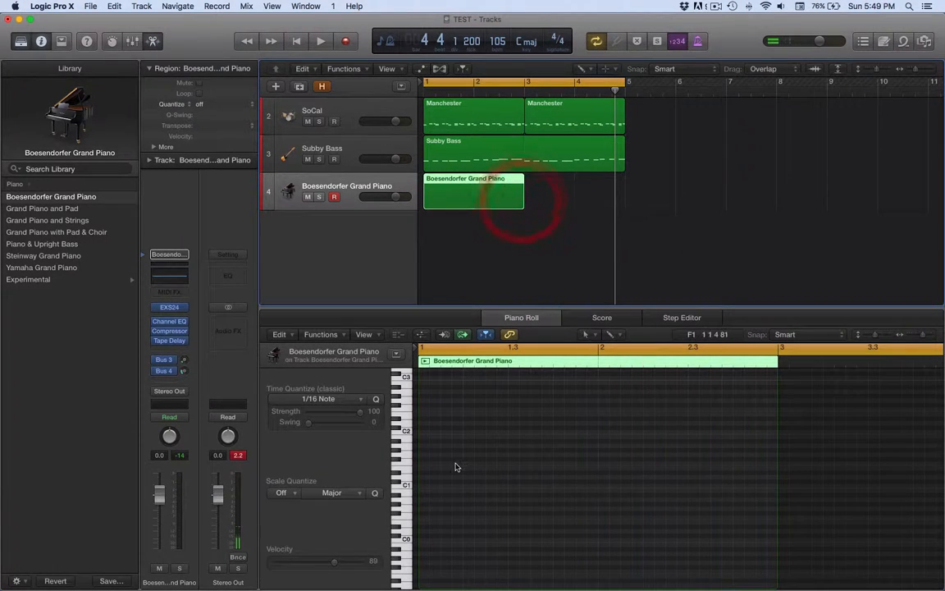
- Draw a note nearly one bar long at the start of the piano region and move it to C2
{"action": "key", "text": "t"}
{"action": "left_click", "coordinate": [456, 480]}
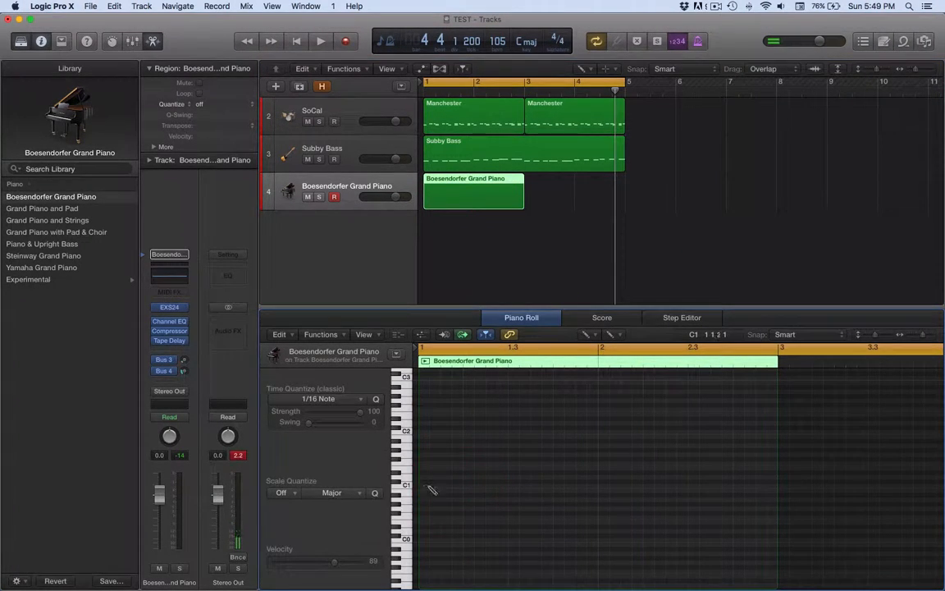
{"action": "mouse_move", "coordinate": [425, 487]}
{"action": "left_mouse_down"}
{"action": "mouse_move", "coordinate": [601, 493]}
{"action": "mouse_move", "coordinate": [593, 492]}
{"action": "left_mouse_up"}
{"action": "mouse_move", "coordinate": [449, 485]}
{"action": "left_mouse_down"}
{"action": "mouse_move", "coordinate": [447, 424]}
{"action": "mouse_move", "coordinate": [449, 432]}
{"action": "left_mouse_up"}
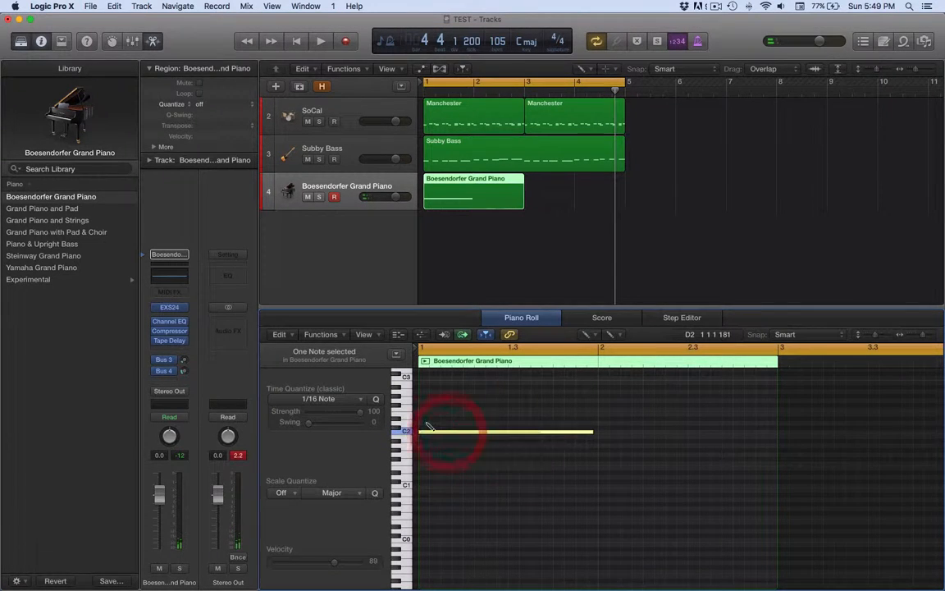
- Stack two notes of the same length at D#2 and G2 above the C2 note
{"action": "left_click", "coordinate": [422, 419]}
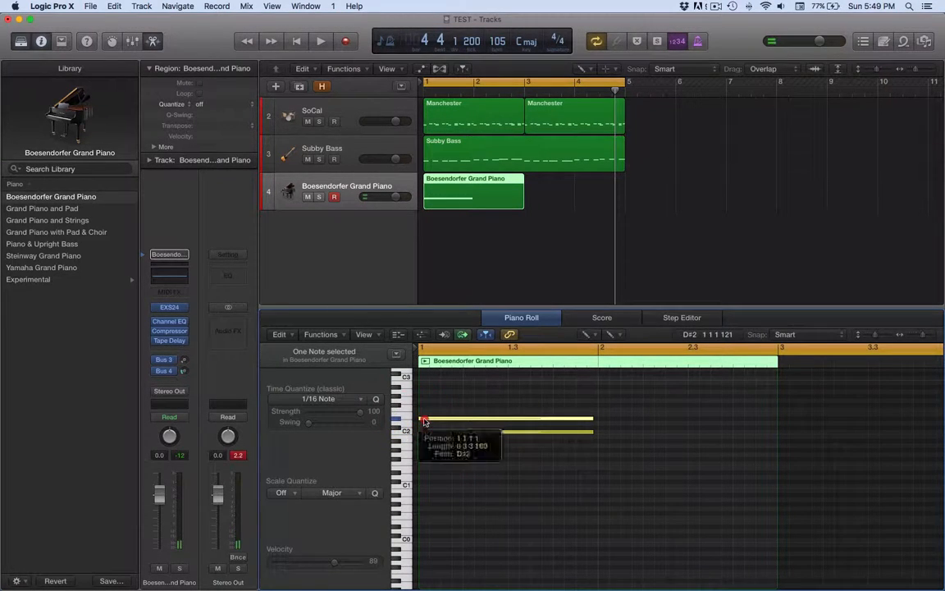
{"action": "left_click", "coordinate": [423, 404]}
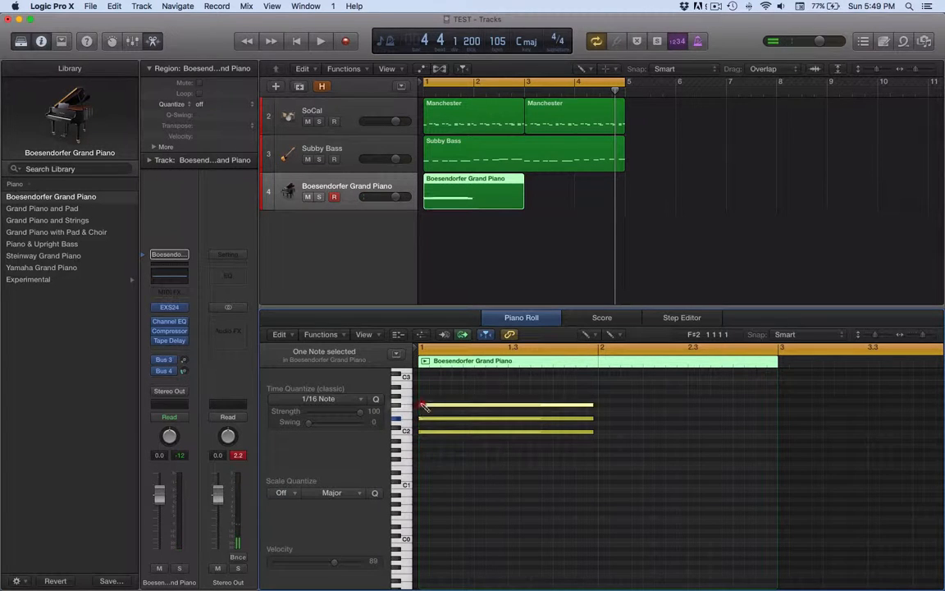
{"action": "left_click_drag", "start_coordinate": [426, 406], "coordinate": [424, 402]}
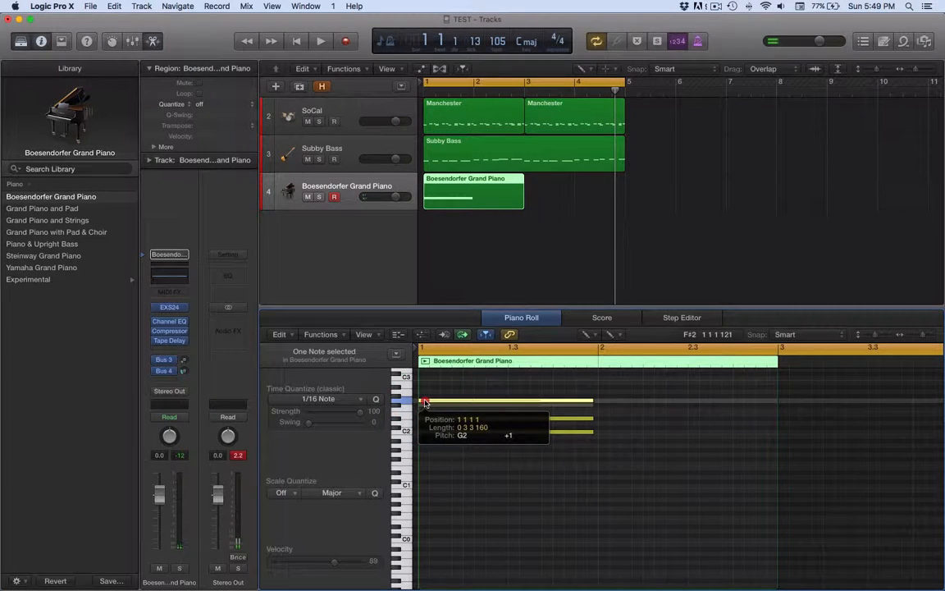
- Select the three chord notes and raise their velocity to 127 with the Velocity Tool
{"action": "right_click", "coordinate": [425, 402]}
{"action": "left_click", "coordinate": [447, 401]}
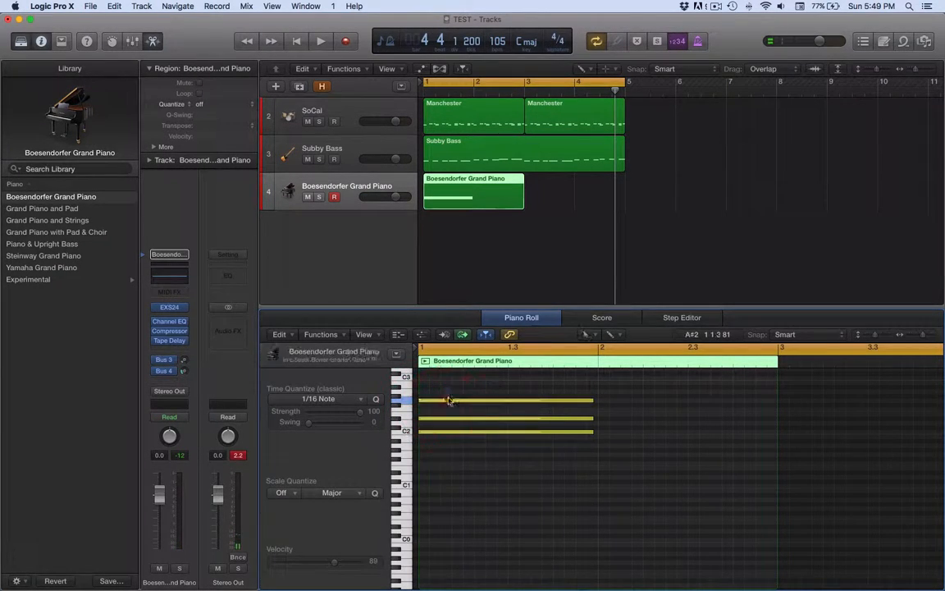
{"action": "left_click_drag", "start_coordinate": [443, 382], "coordinate": [469, 450]}
{"action": "right_click", "coordinate": [468, 449]}
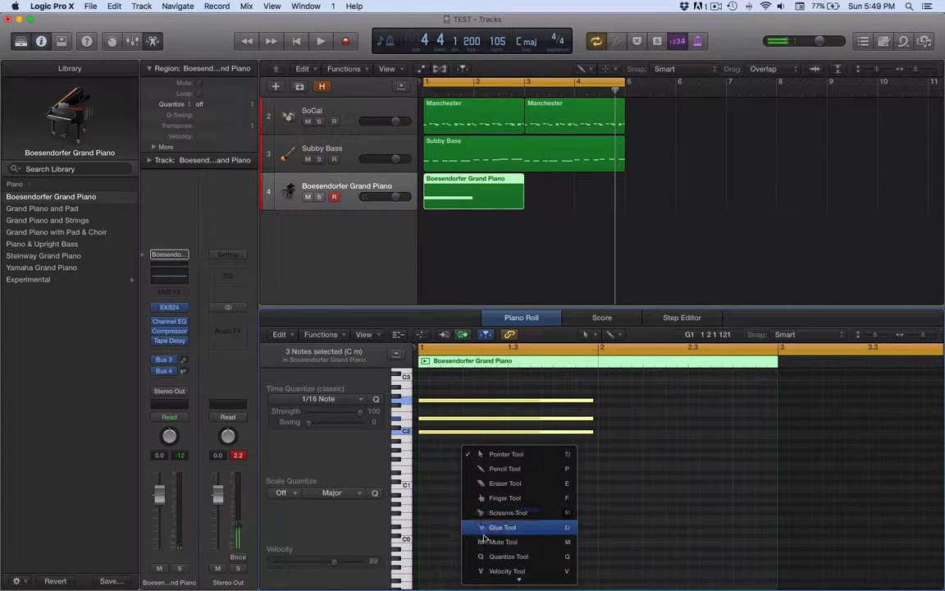
{"action": "left_click", "coordinate": [502, 529]}
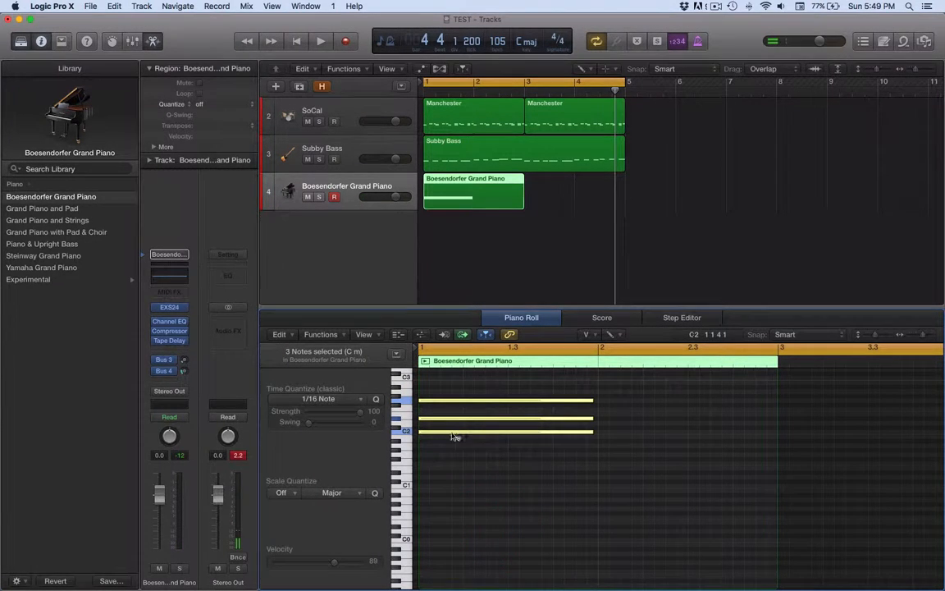
{"action": "left_click_drag", "start_coordinate": [452, 433], "coordinate": [449, 300]}
- Return to the Pointer Tool, select all three notes of the C minor chord, and copy them to the start of bar 2
{"action": "right_click", "coordinate": [478, 420]}
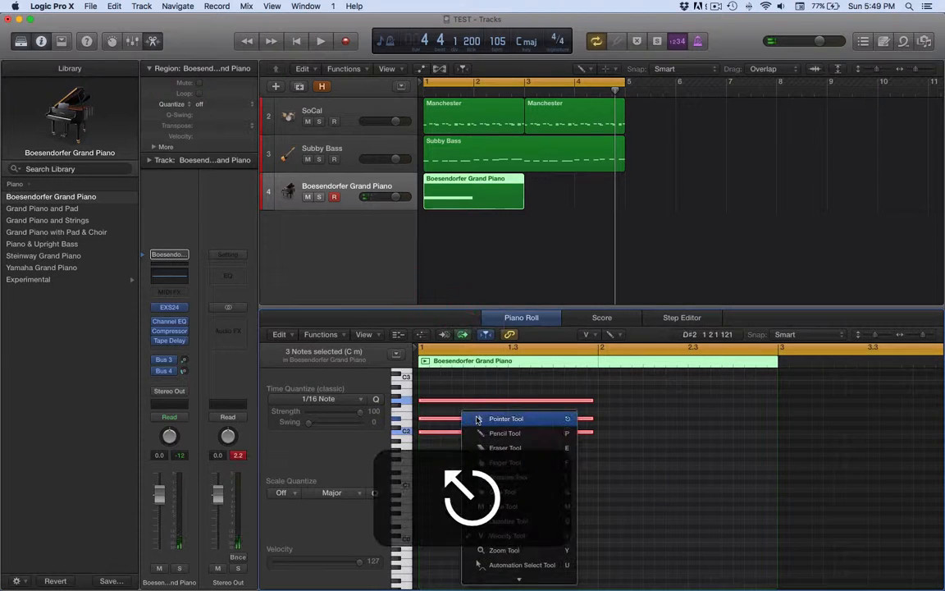
{"action": "left_click", "coordinate": [479, 419]}
{"action": "left_click_drag", "start_coordinate": [580, 465], "coordinate": [486, 394]}
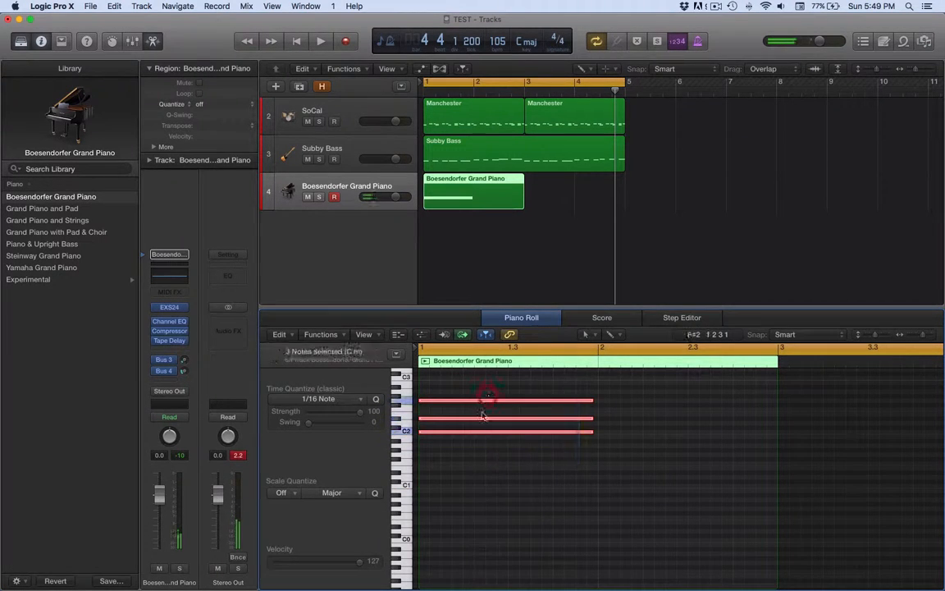
{"action": "scroll", "coordinate": [484, 416], "scroll_direction": "down", "scroll_amount": 1}
{"action": "key", "text": "alt"}
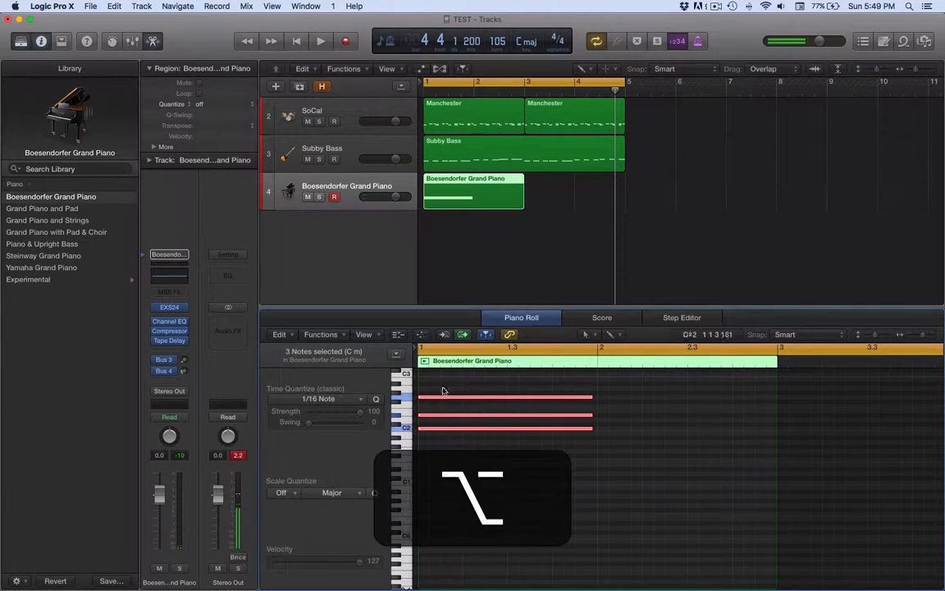
{"action": "left_click", "coordinate": [462, 428]}
{"action": "key", "text": "alt"}
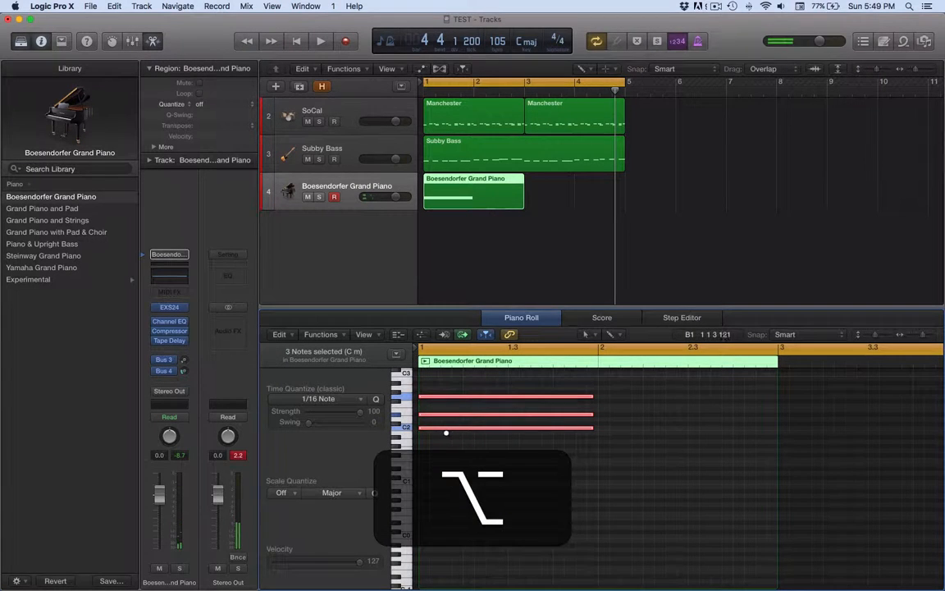
{"action": "left_click_drag", "start_coordinate": [440, 430], "coordinate": [622, 432]}
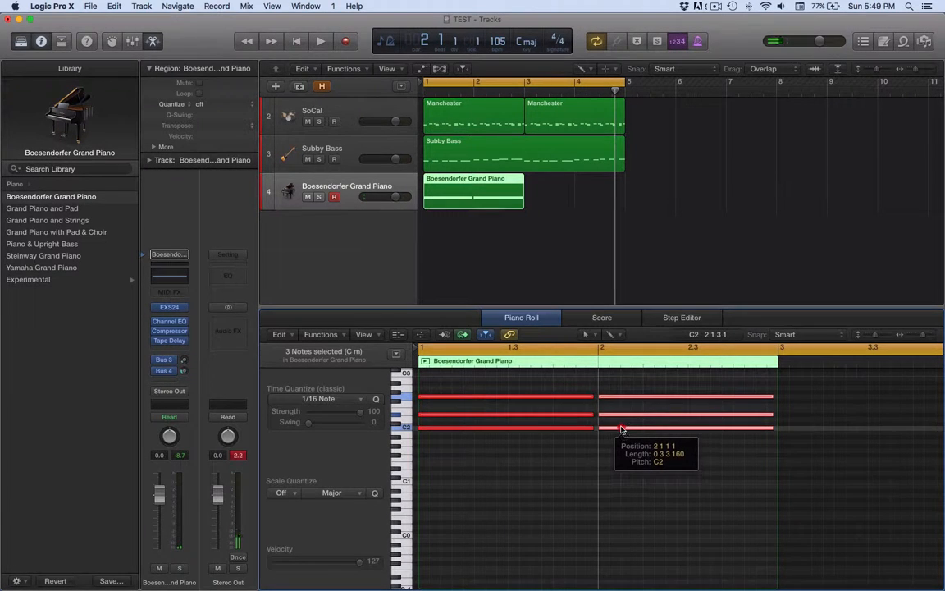
- Transpose the bar 2 chord up seven semitones so its lowest note is G2, and play it back
{"action": "left_click", "coordinate": [621, 431]}
{"action": "left_click_drag", "start_coordinate": [622, 430], "coordinate": [622, 402]}
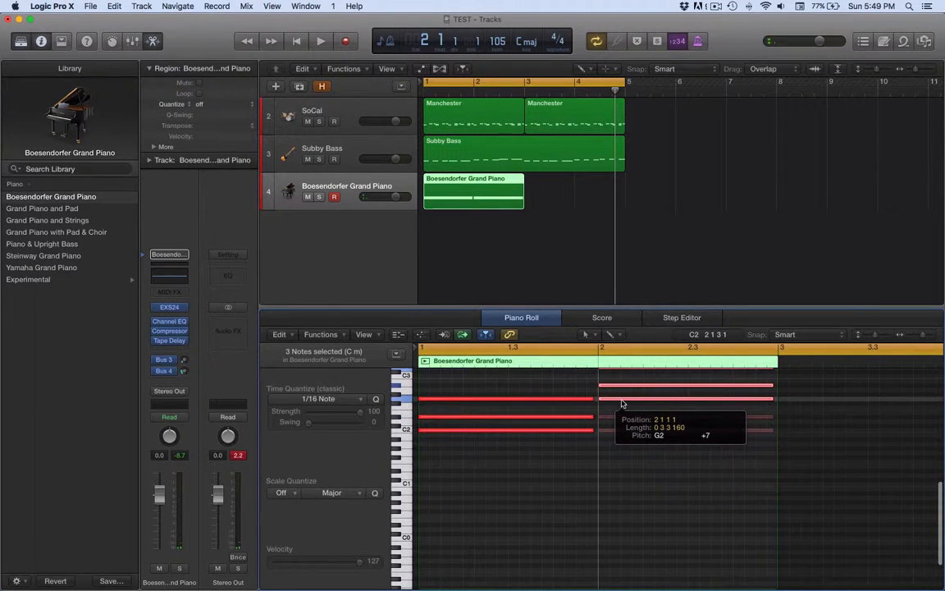
{"action": "left_click_drag", "start_coordinate": [622, 402], "coordinate": [622, 402]}
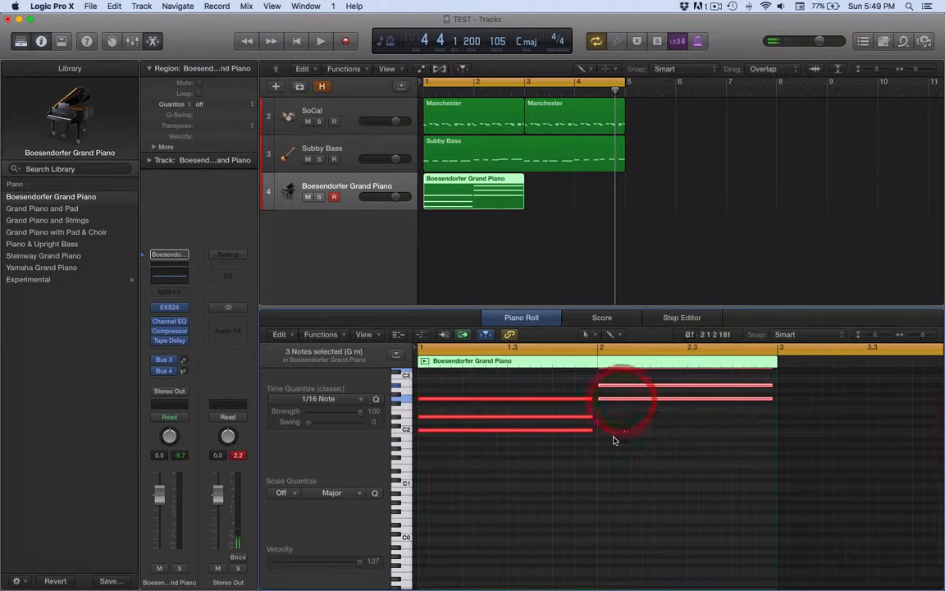
{"action": "scroll", "coordinate": [613, 439], "scroll_direction": "up", "scroll_amount": 1}
{"action": "key", "text": "space"}
{"action": "scroll", "coordinate": [612, 441], "scroll_direction": "up", "scroll_amount": 1}
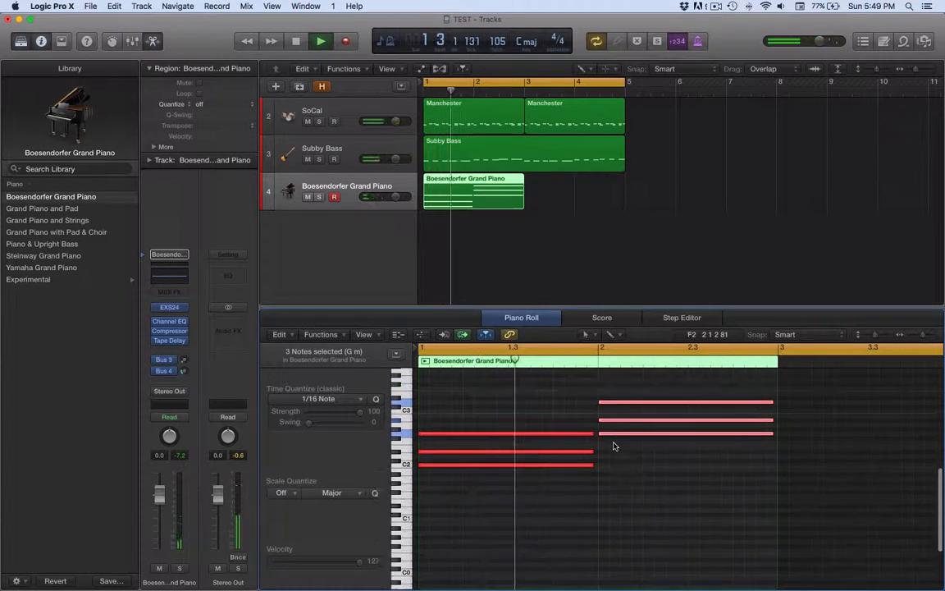
{"action": "key", "text": "space"}
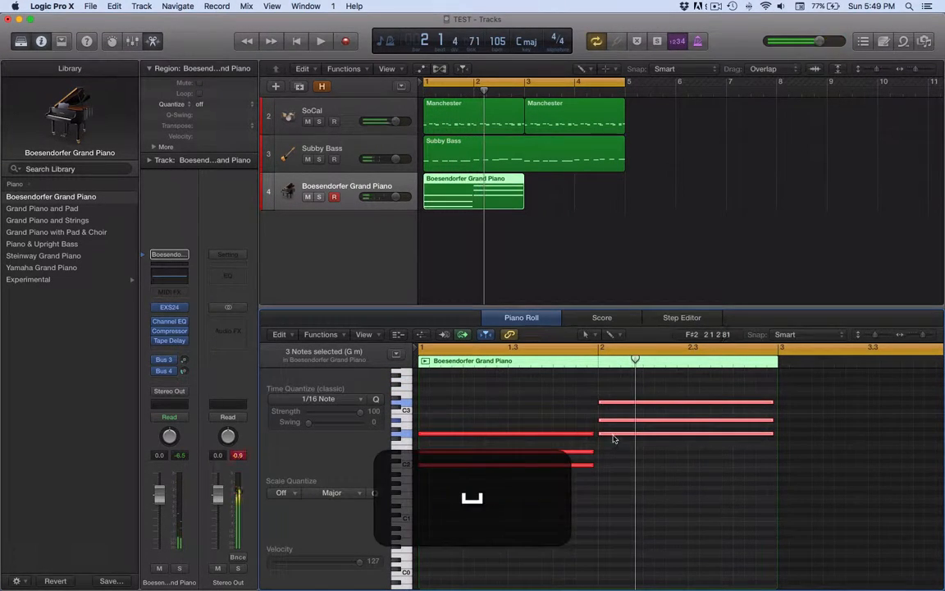
- Lower the bar 2 chord by two semitones so its lowest note is F2, and play it back
{"action": "left_click_drag", "start_coordinate": [613, 434], "coordinate": [613, 444]}
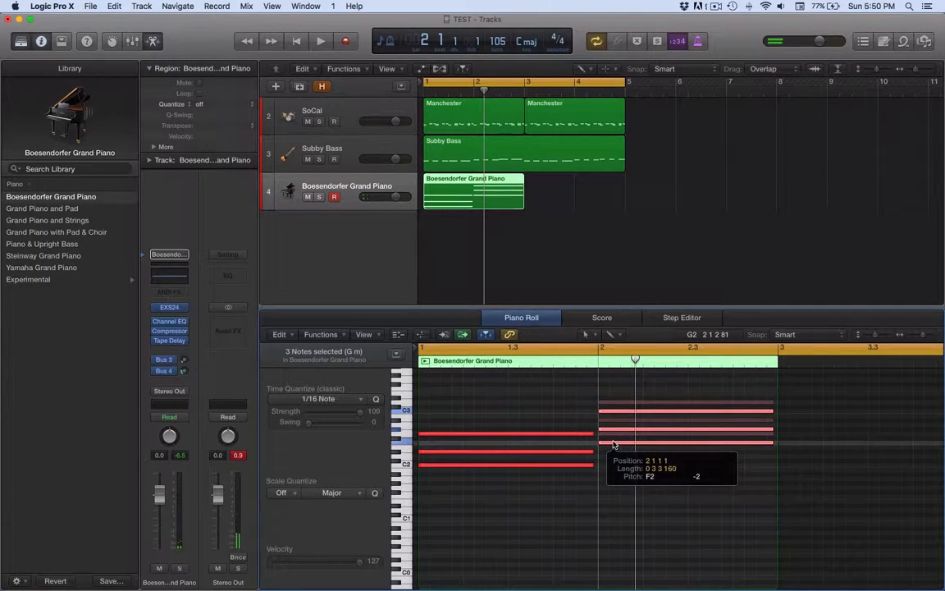
{"action": "left_click_drag", "start_coordinate": [613, 443], "coordinate": [613, 444]}
{"action": "scroll", "coordinate": [636, 462], "scroll_direction": "right", "scroll_amount": 2}
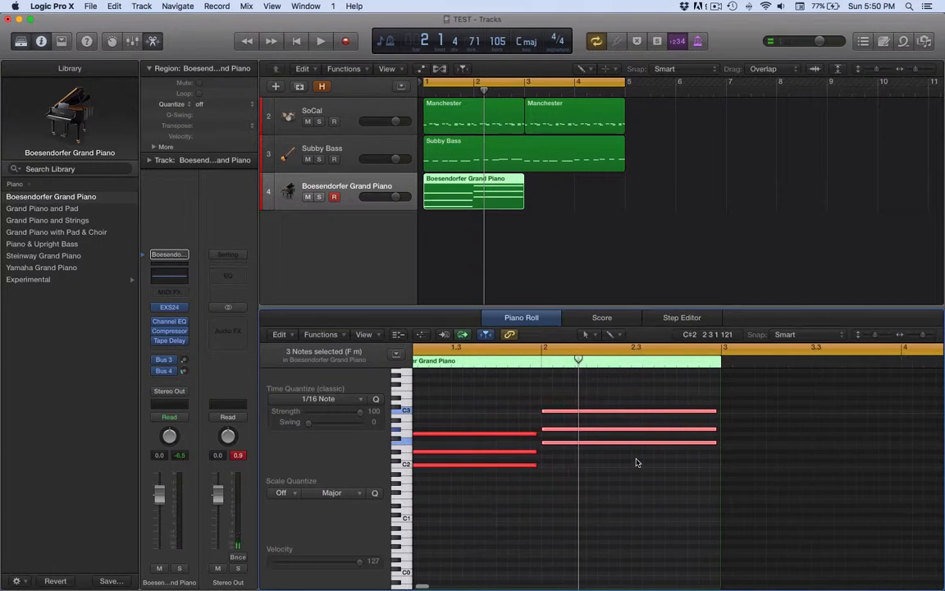
{"action": "key", "text": "space"}
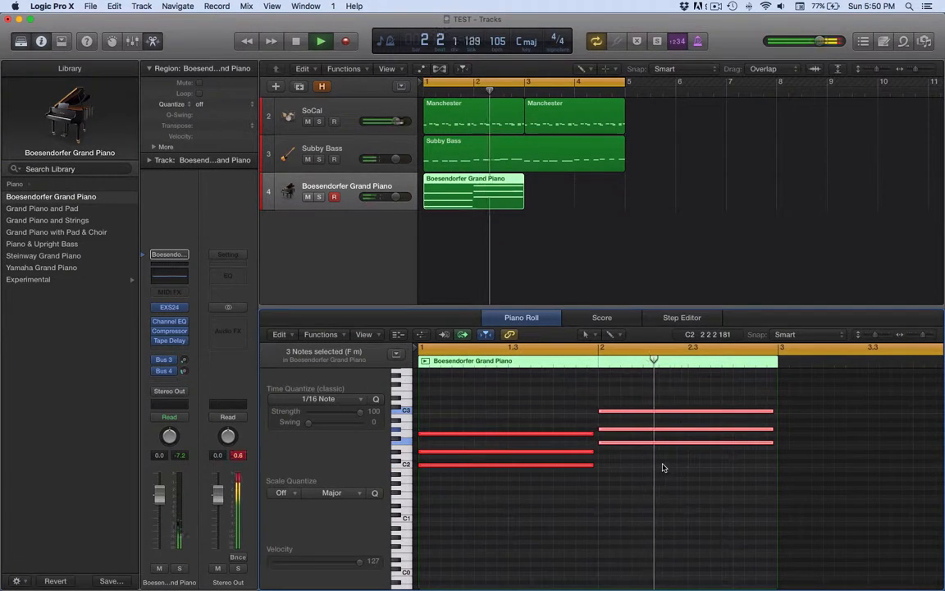
{"action": "key", "text": "space"}
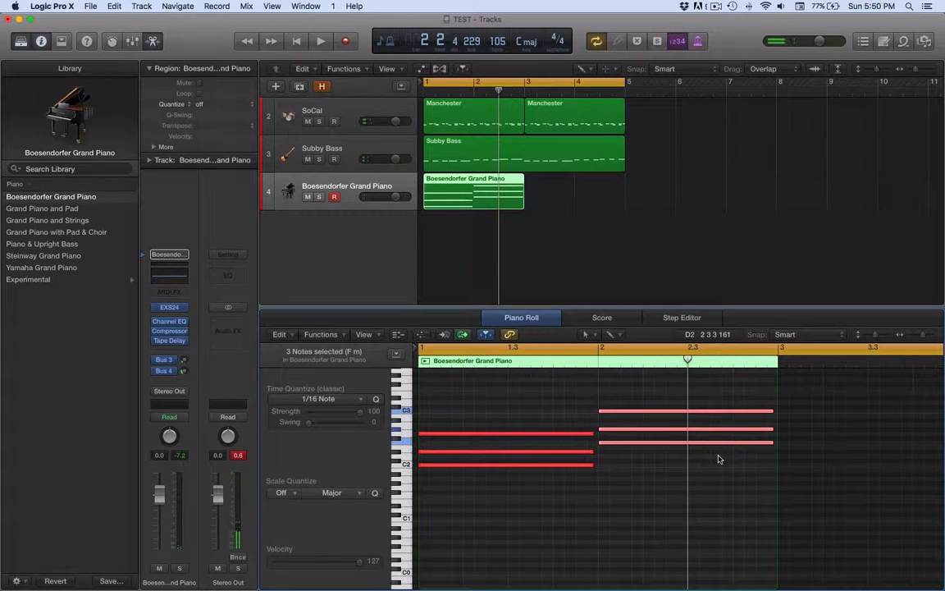
- Split all three notes of the bar 2 F minor chord at position 2.3 using the Scissors Tool
{"action": "key", "text": "t"}
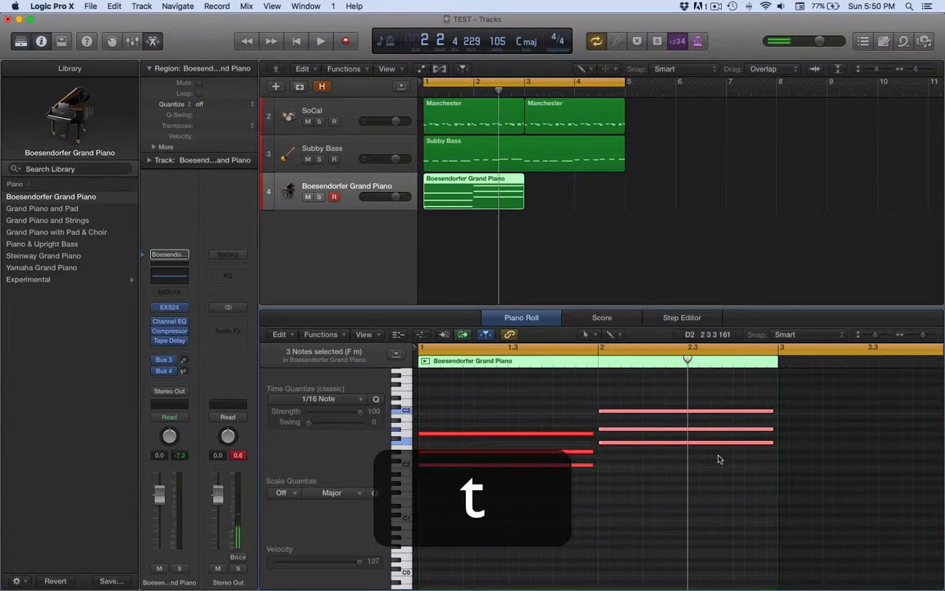
{"action": "key", "text": "Escape"}
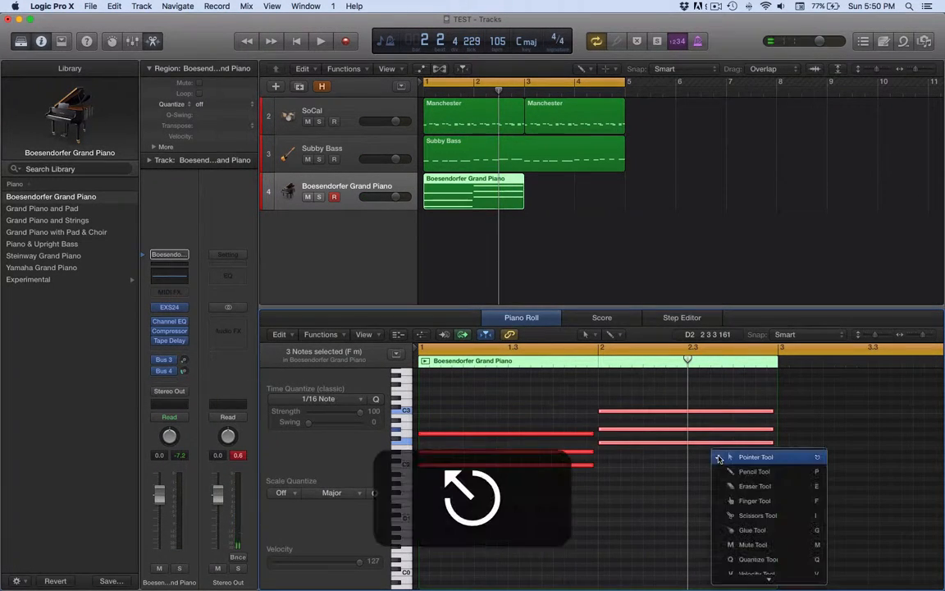
{"action": "left_click", "coordinate": [740, 515]}
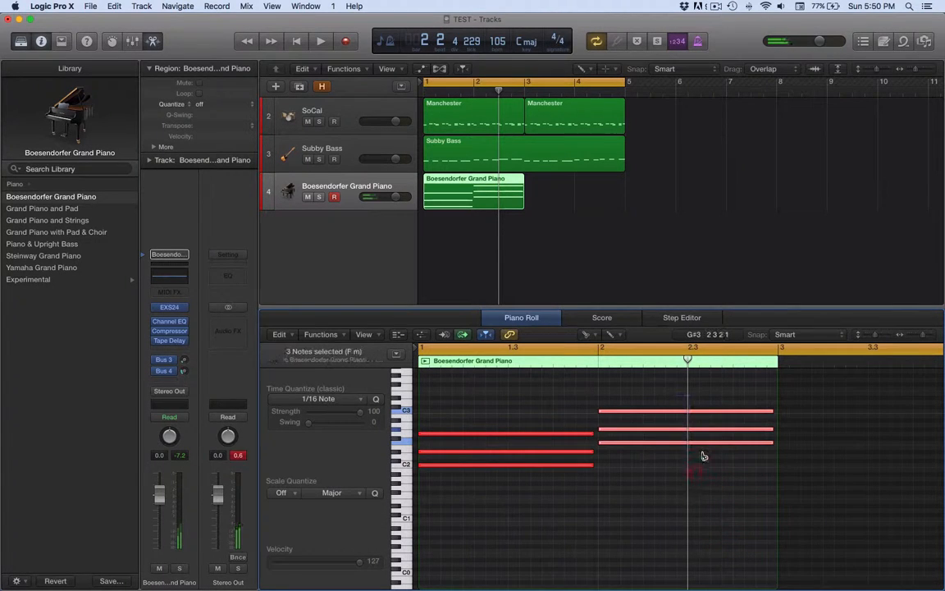
{"action": "left_click_drag", "start_coordinate": [701, 446], "coordinate": [687, 446]}
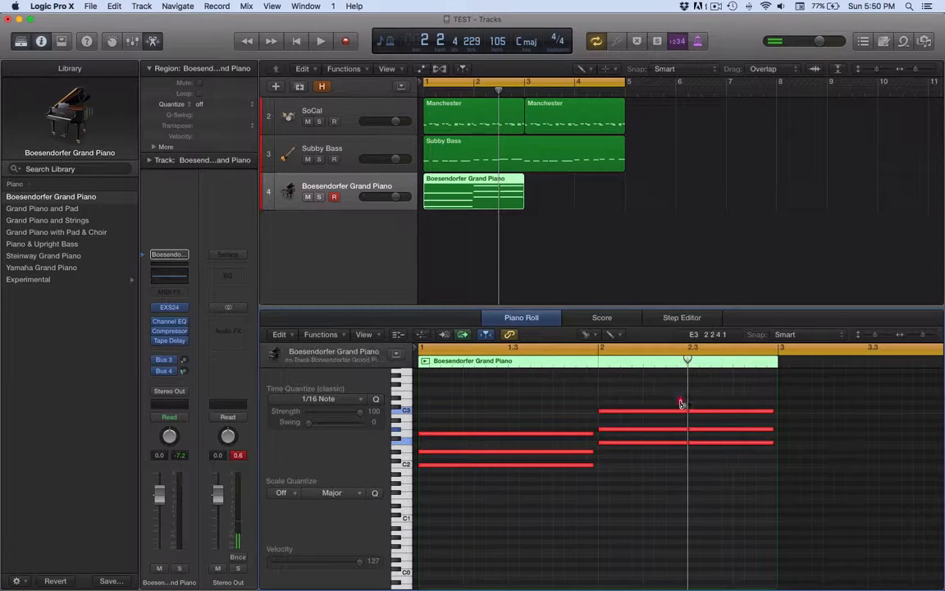
{"action": "left_click_drag", "start_coordinate": [682, 396], "coordinate": [719, 477]}
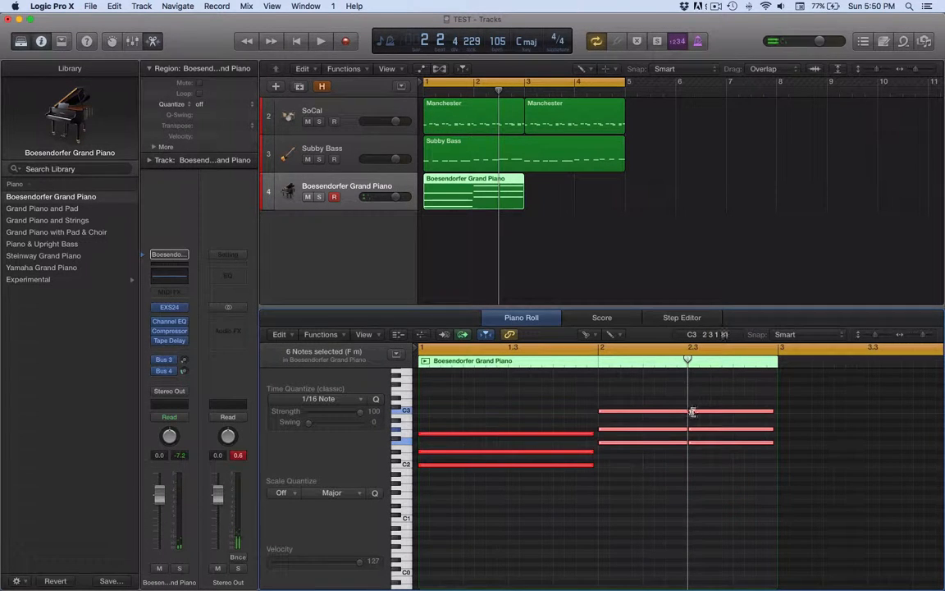
{"action": "left_click_drag", "start_coordinate": [688, 360], "coordinate": [673, 361]}
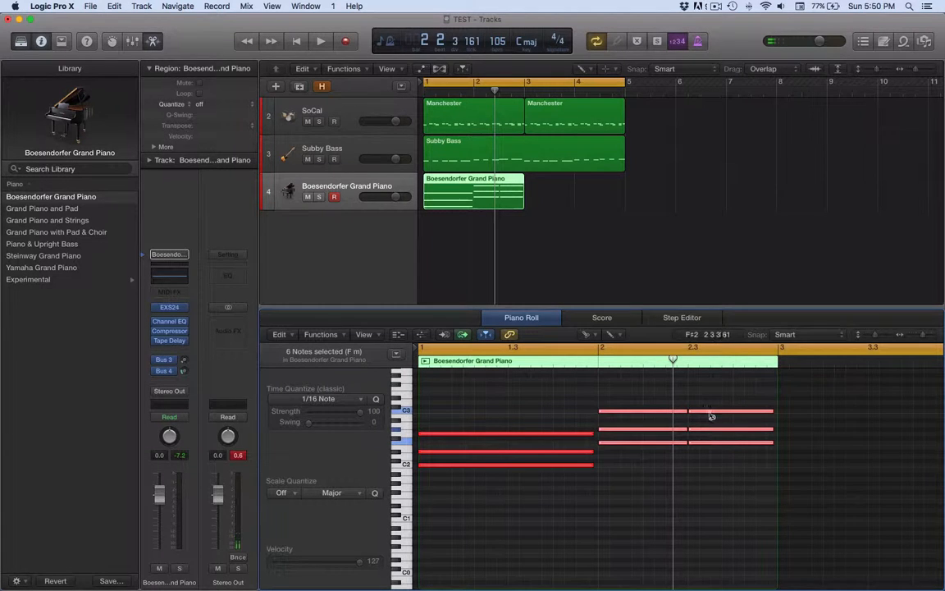
{"action": "left_click", "coordinate": [694, 489]}
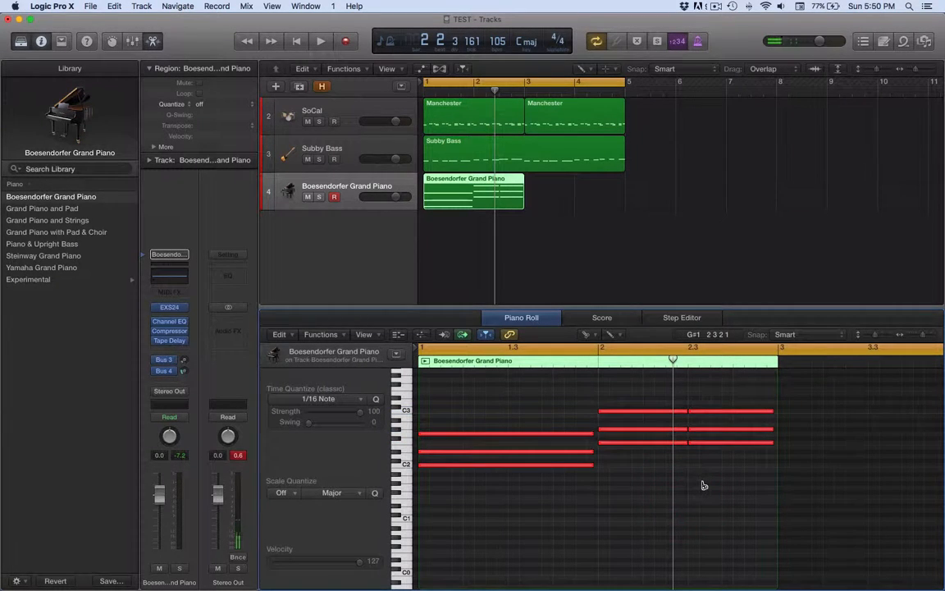
- Return to the Pointer Tool, raise the second half of the bar 2 chord so its lowest note is G2, and play it back
{"action": "key", "text": "Escape"}
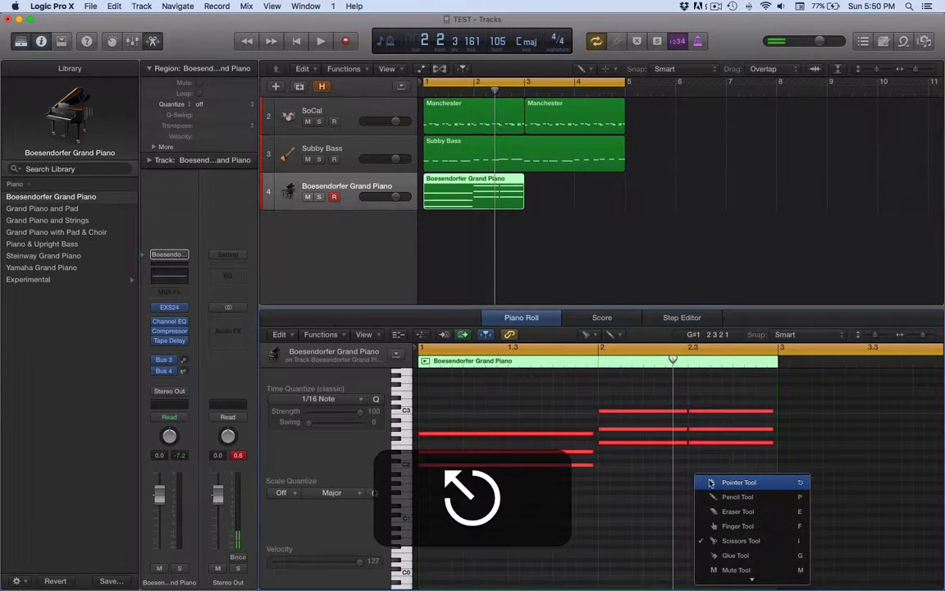
{"action": "left_click_drag", "start_coordinate": [722, 392], "coordinate": [744, 483]}
{"action": "left_click_drag", "start_coordinate": [712, 443], "coordinate": [712, 437]}
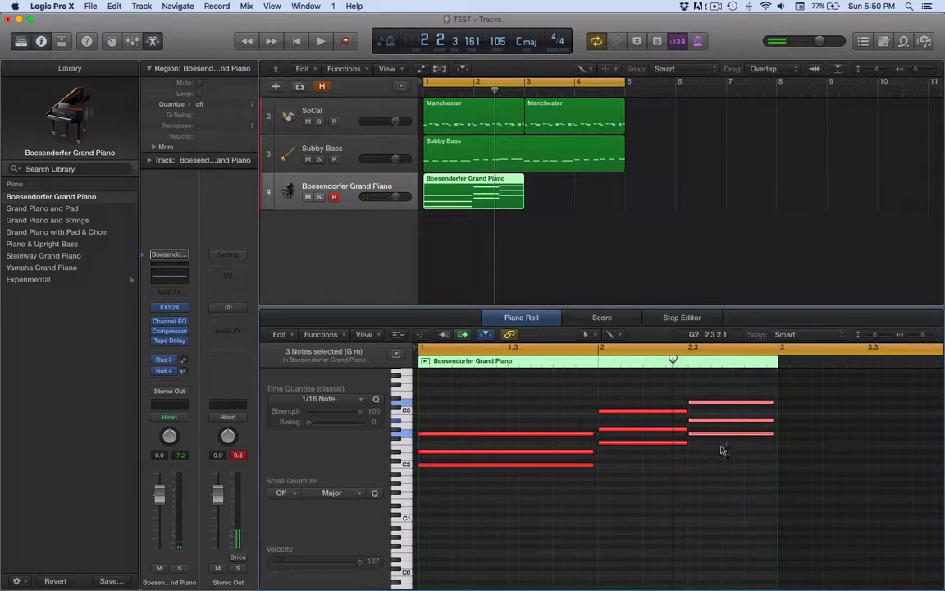
{"action": "key", "text": "space"}
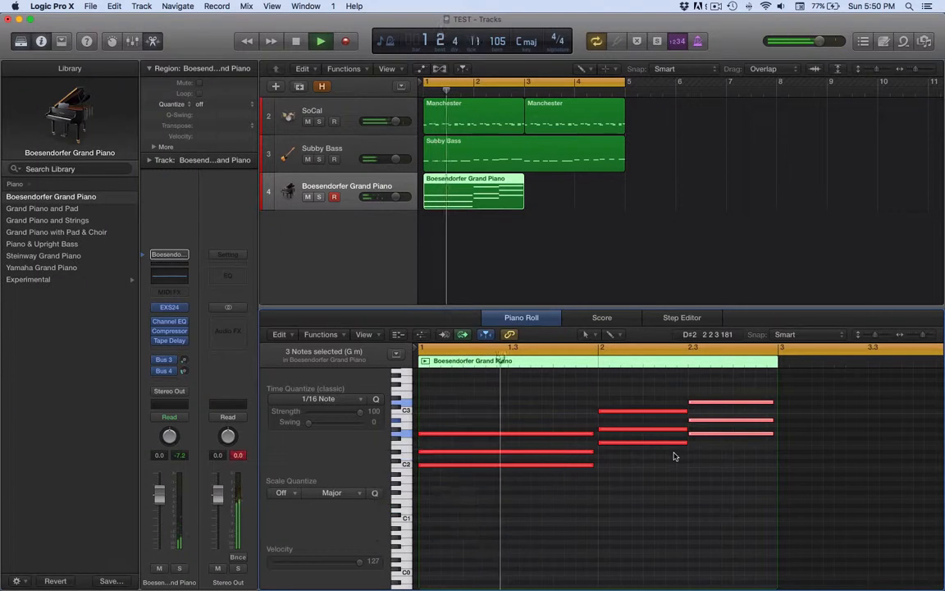
{"action": "key", "text": "space"}
{"action": "left_click", "coordinate": [714, 436]}
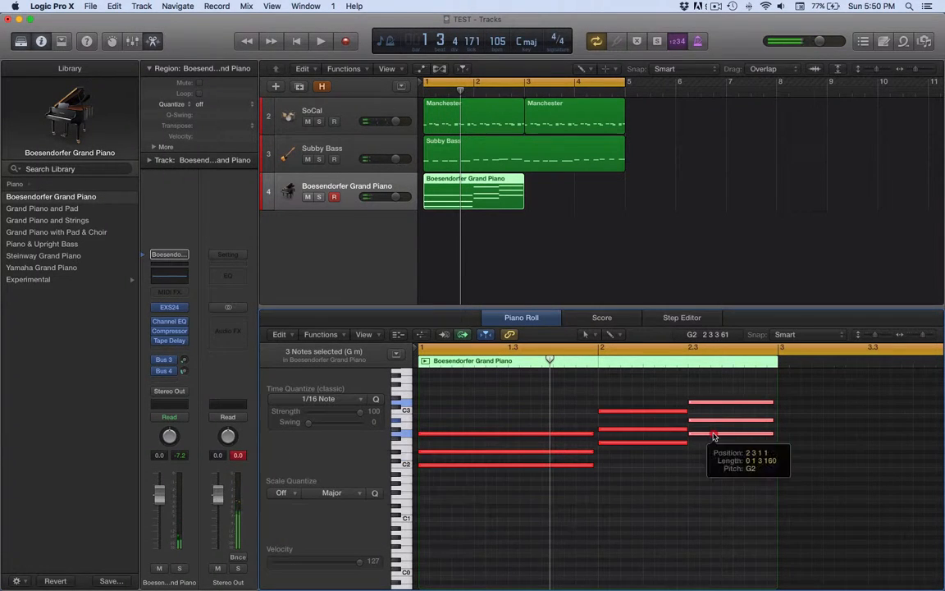
{"action": "key", "text": "space"}
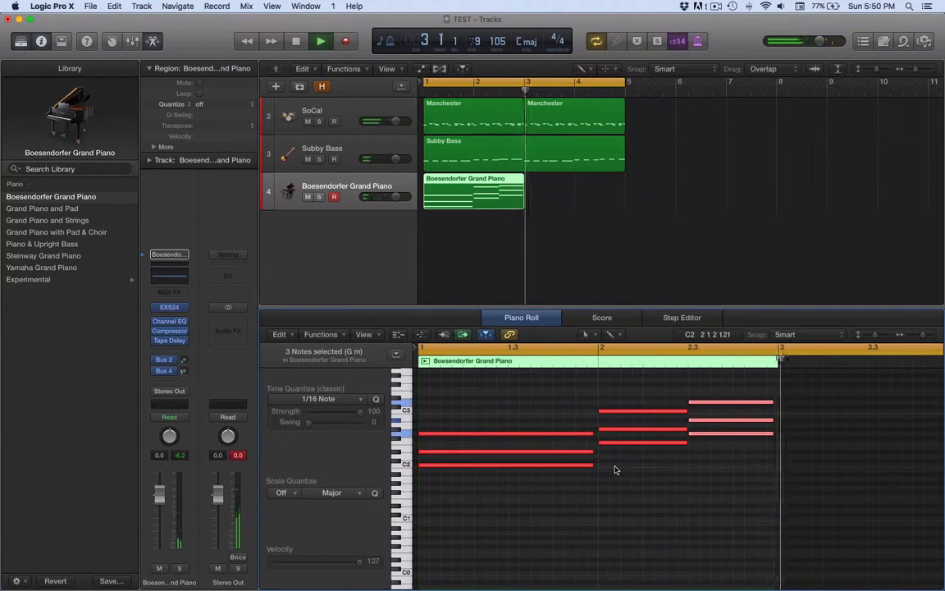
{"action": "key", "text": "space"}
- Copy the Boesendorfer Grand Piano region to bar 3 and play back the four-bar loop with drums and bass
{"action": "left_click_drag", "start_coordinate": [472, 201], "coordinate": [572, 197]}
{"action": "key", "text": "alt+space"}
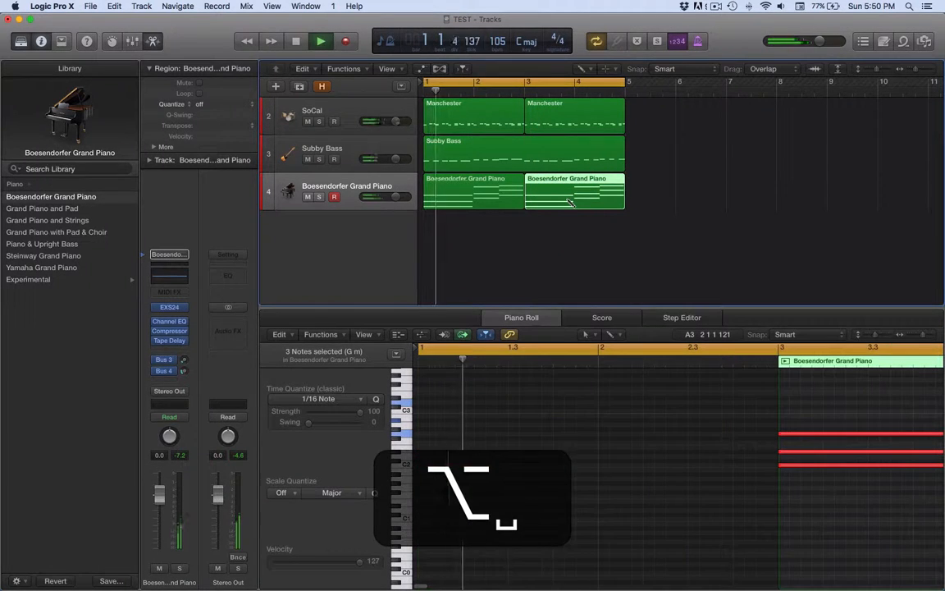
{"action": "key", "text": "Escape"}
{"action": "left_click", "coordinate": [568, 202]}
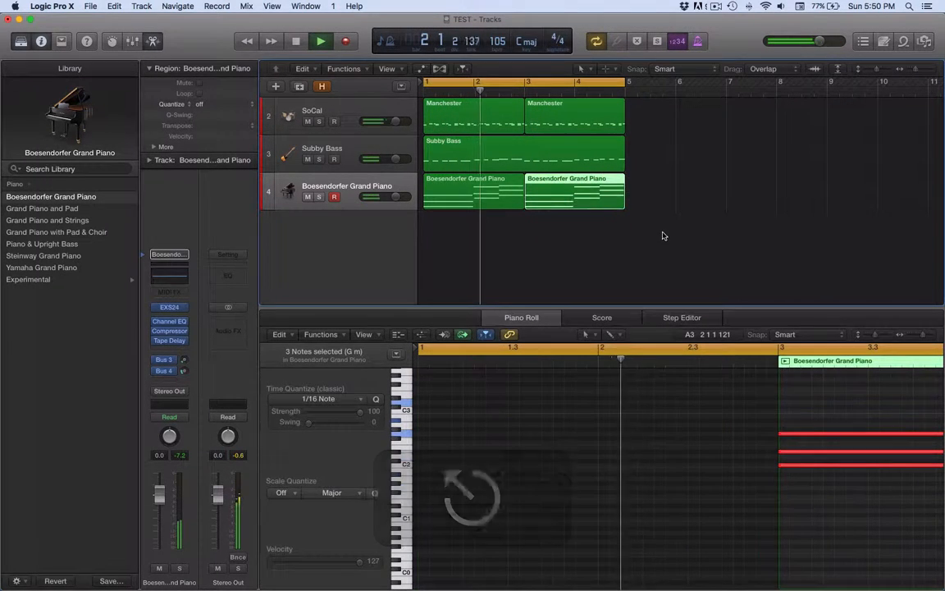
{"action": "left_click", "coordinate": [561, 241]}
{"action": "left_click_drag", "start_coordinate": [562, 241], "coordinate": [468, 131]}
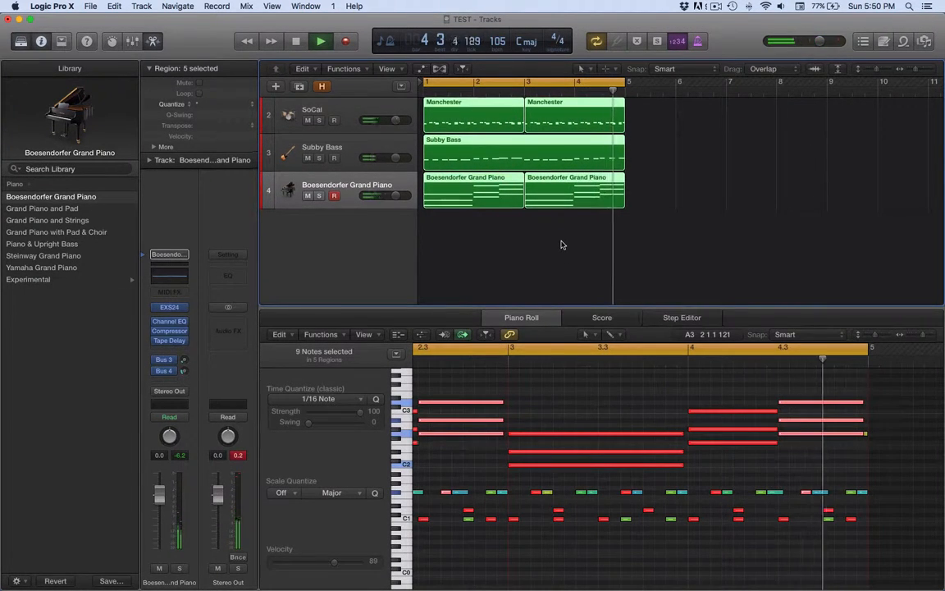
{"action": "key", "text": "space"}
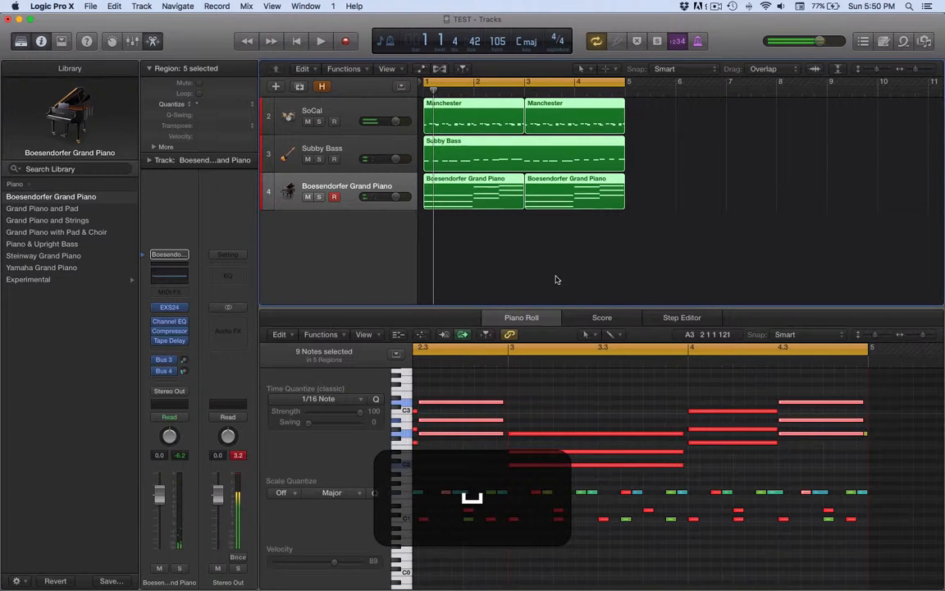
- Select only the two Manchester drum regions on the SoCal track and set their region quantize to 1/16 Swing A
{"action": "left_click_drag", "start_coordinate": [683, 270], "coordinate": [461, 121]}
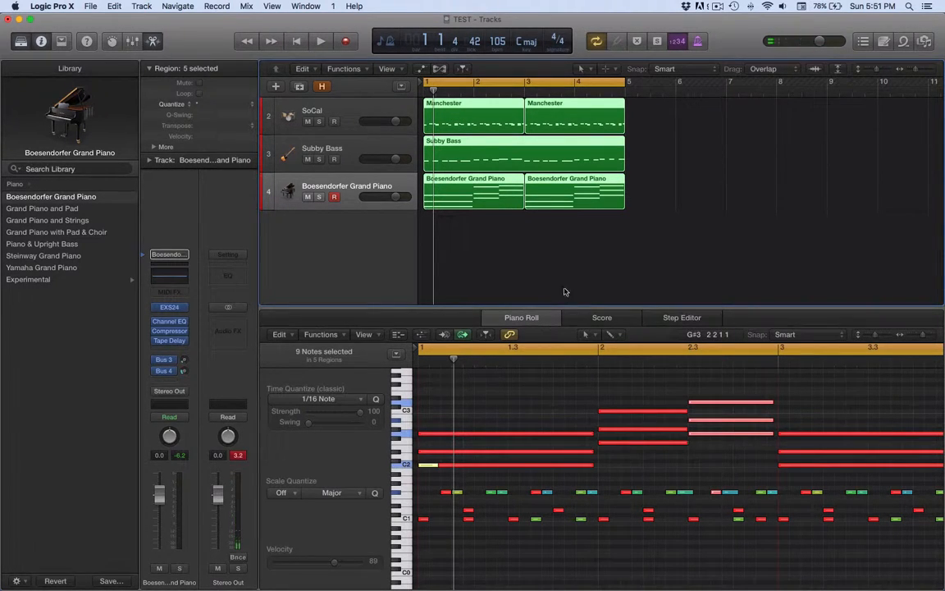
{"action": "left_click", "coordinate": [694, 261]}
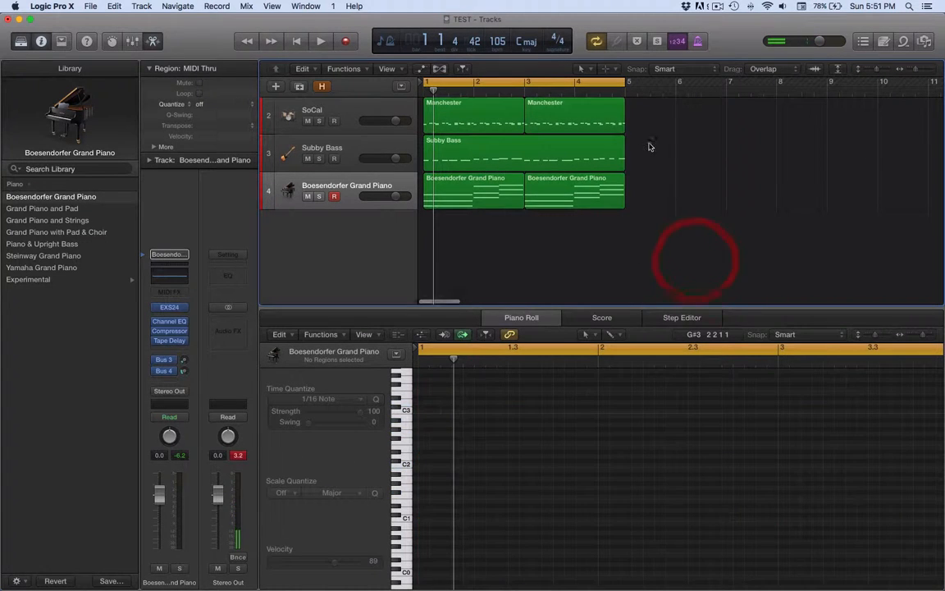
{"action": "left_click", "coordinate": [474, 117]}
{"action": "left_click_drag", "start_coordinate": [474, 118], "coordinate": [412, 116]}
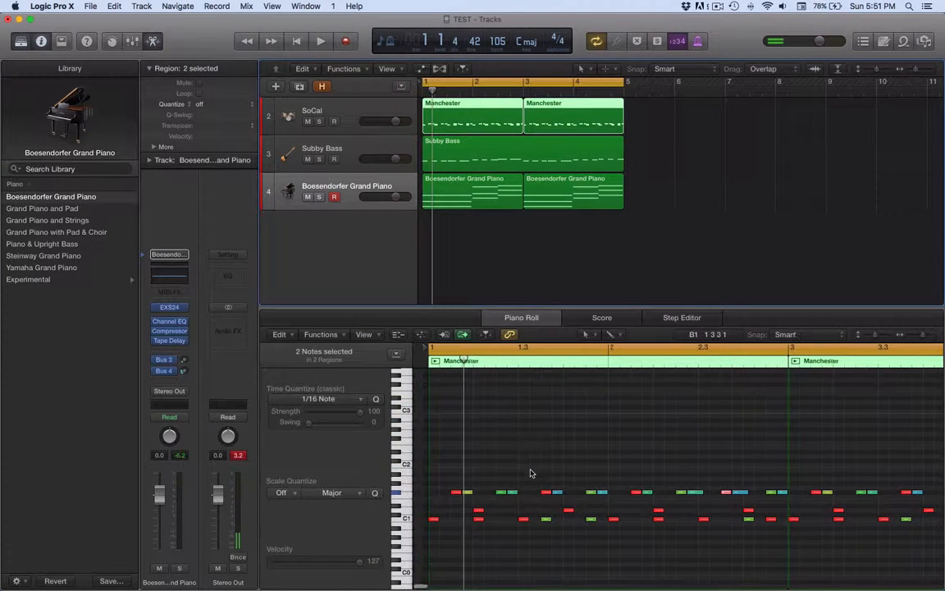
{"action": "left_click", "coordinate": [457, 492]}
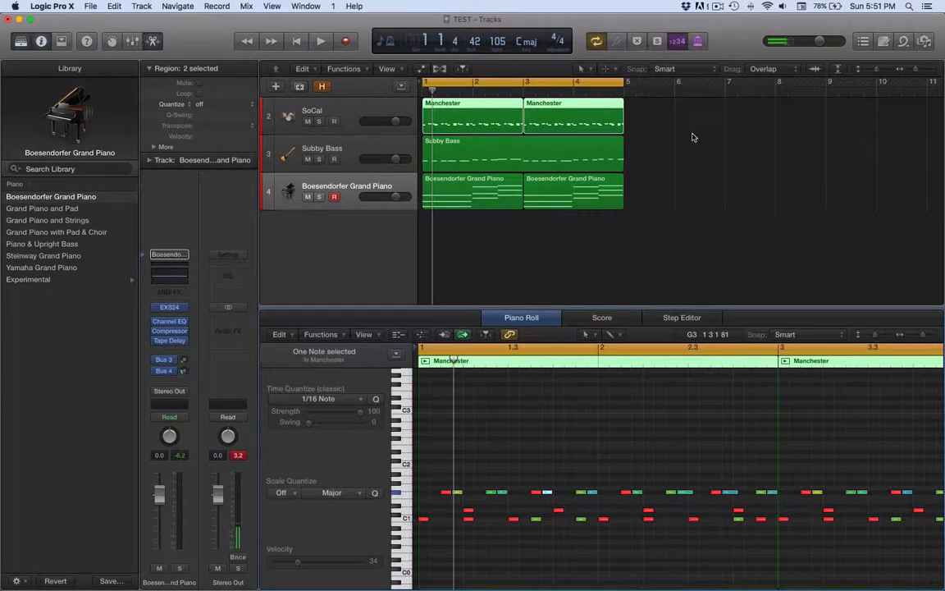
{"action": "left_click_drag", "start_coordinate": [671, 126], "coordinate": [522, 116]}
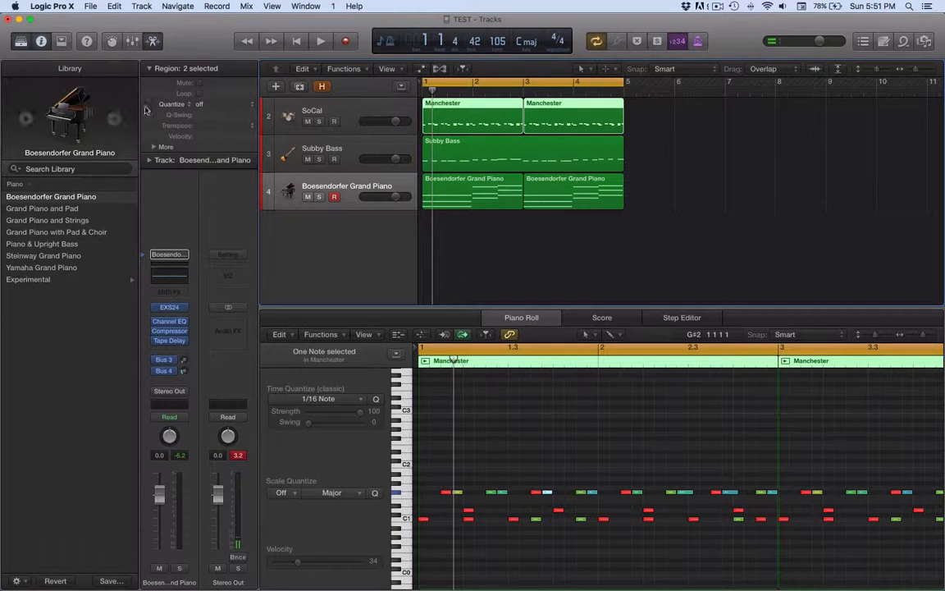
{"action": "left_click", "coordinate": [250, 106]}
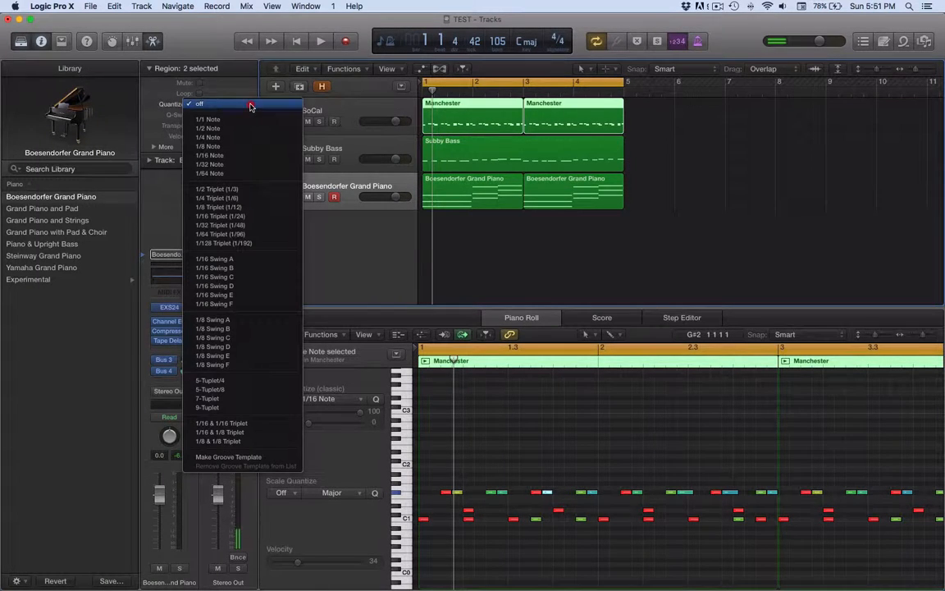
{"action": "left_click", "coordinate": [254, 260]}
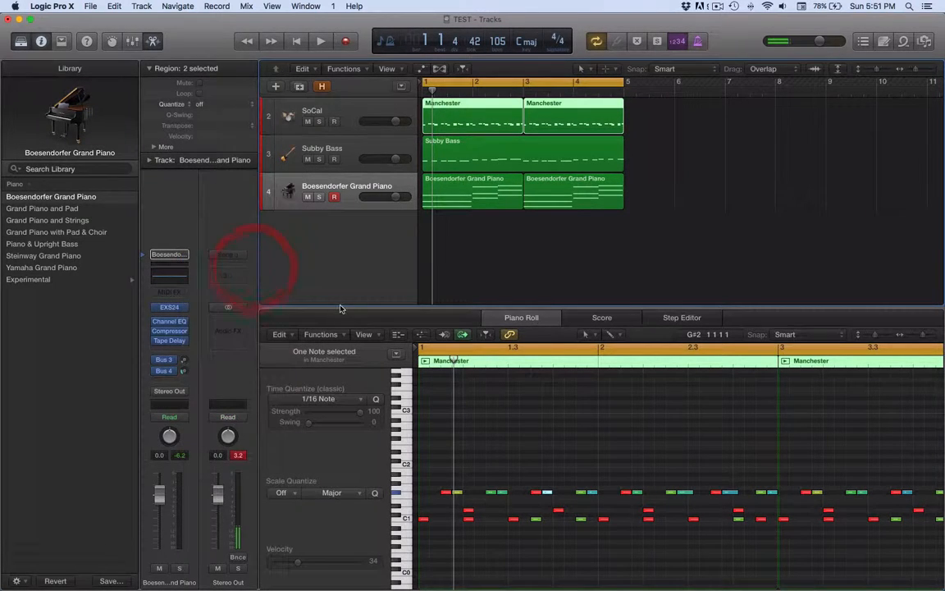
{"action": "left_click", "coordinate": [500, 119]}
- Select every note of both Manchester drum regions in the Piano Roll
{"action": "left_click", "coordinate": [580, 401]}
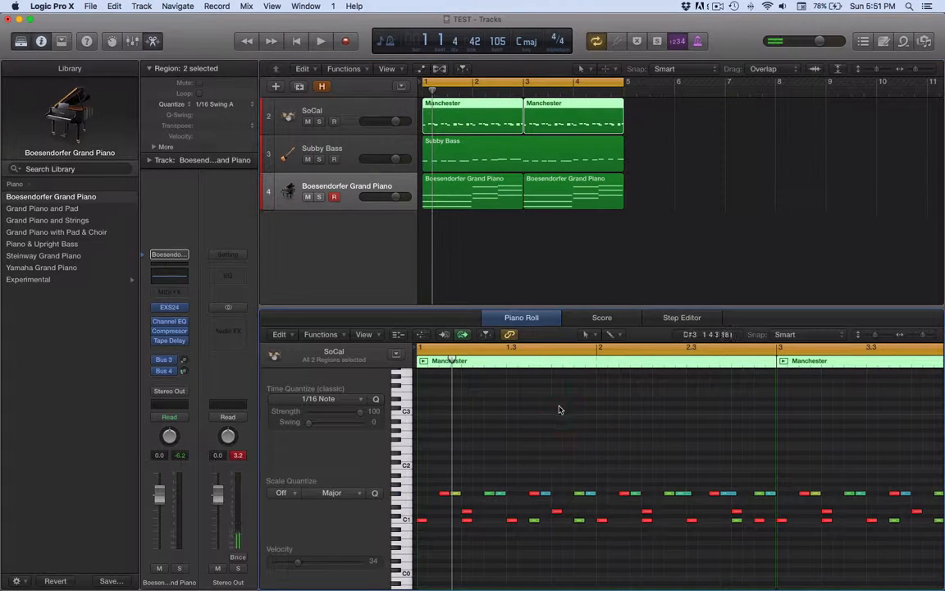
{"action": "left_click", "coordinate": [560, 411], "text": "super"}
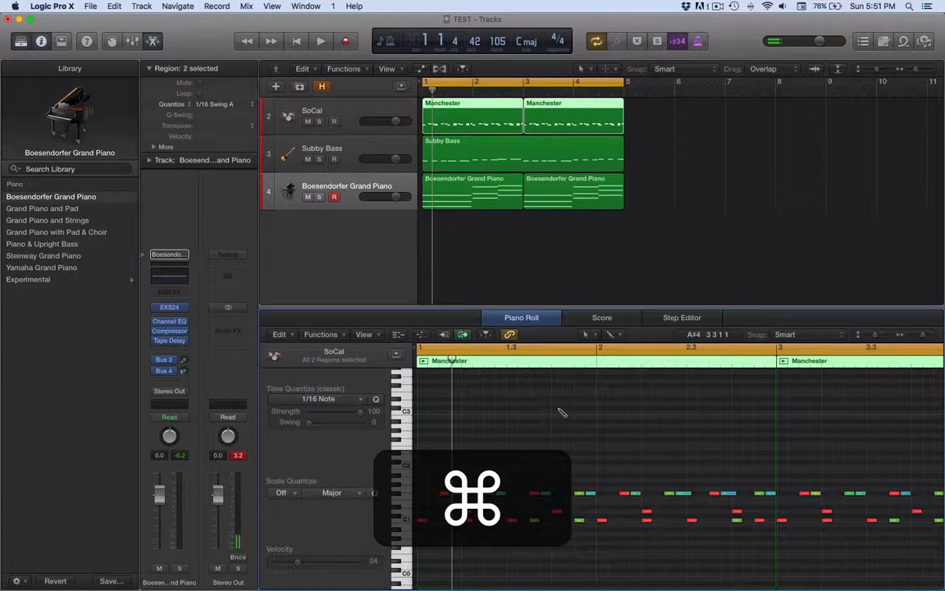
{"action": "key", "text": "super+a"}
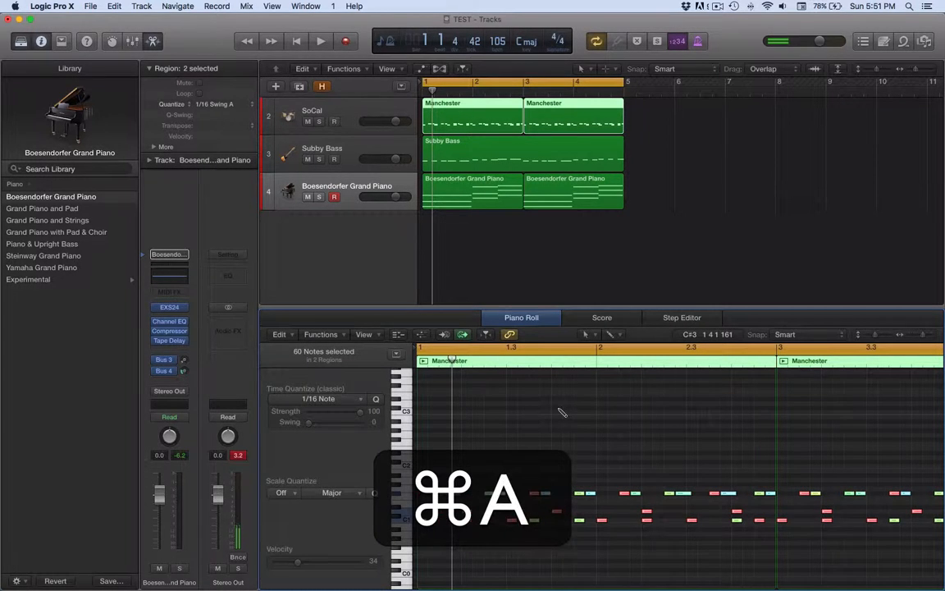
{"action": "left_click", "coordinate": [279, 334]}
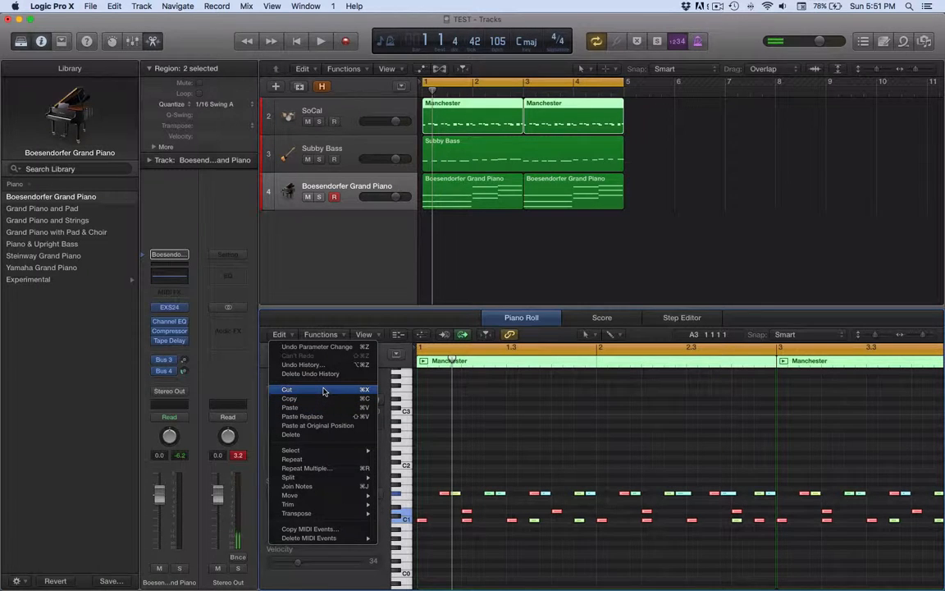
{"action": "mouse_move", "coordinate": [320, 452]}
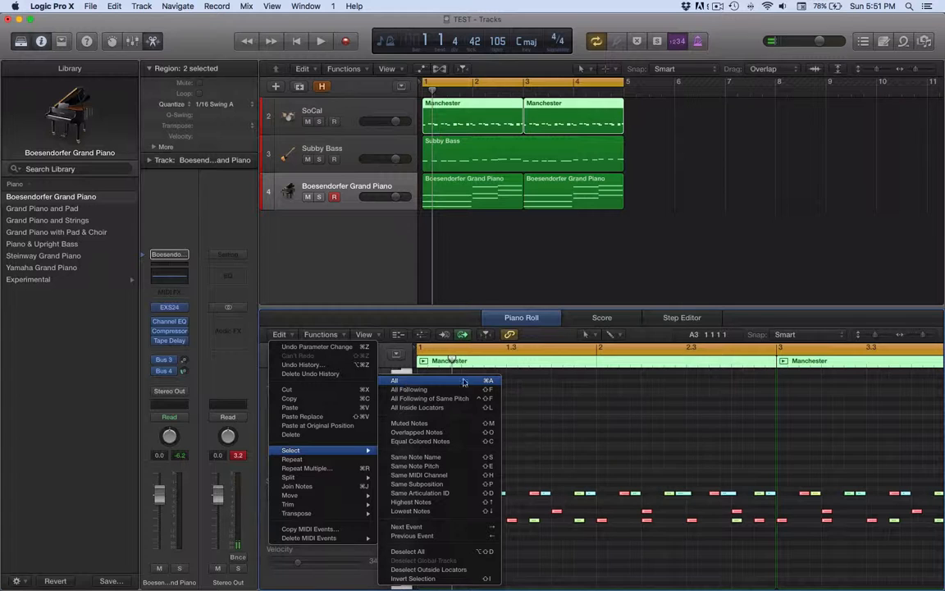
{"action": "left_click", "coordinate": [489, 383]}
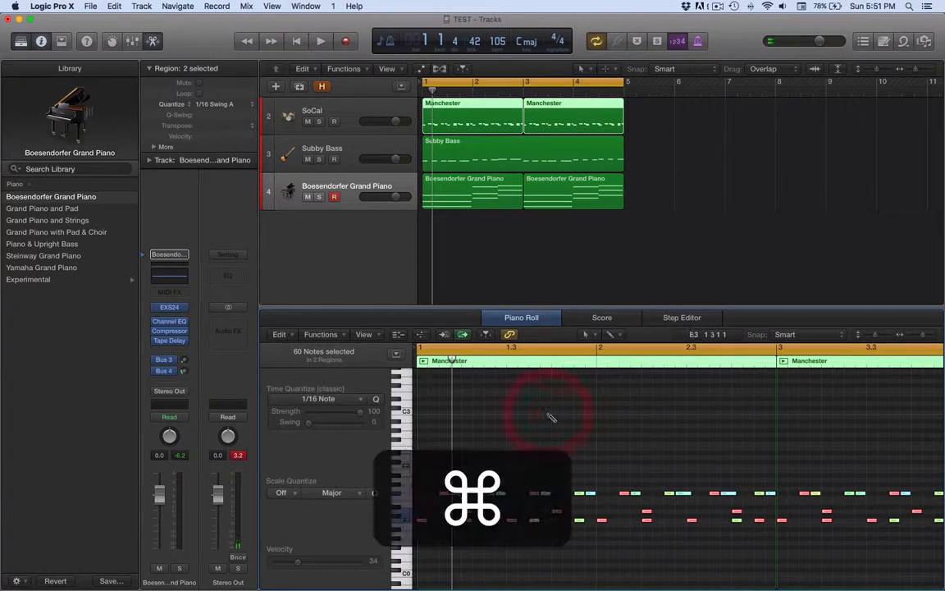
{"action": "key", "text": "cmd+a"}
- Set the region quantize of both Manchester drum regions to 1/16 Swing B
{"action": "left_click", "coordinate": [237, 105]}
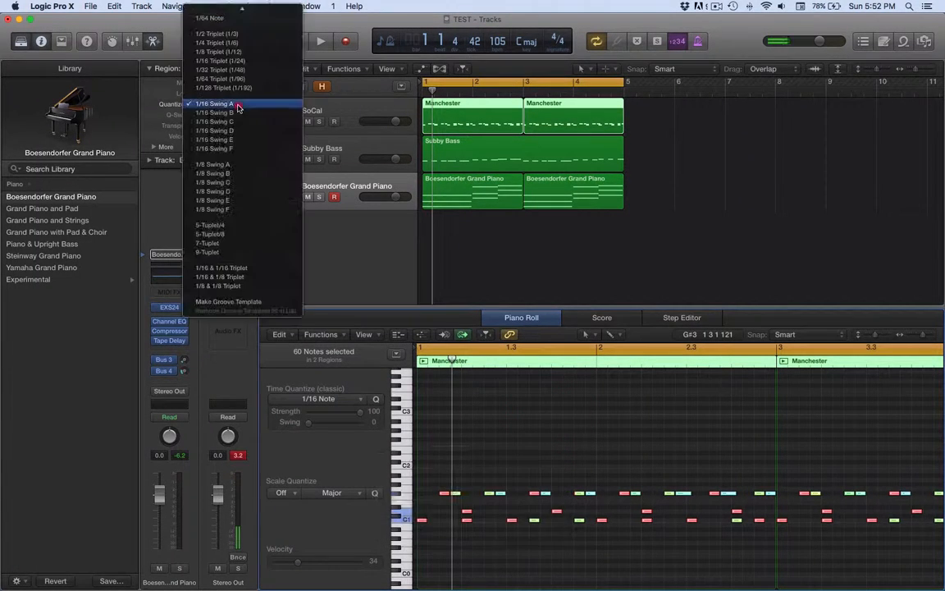
{"action": "left_click", "coordinate": [237, 105]}
{"action": "left_click", "coordinate": [238, 102]}
{"action": "left_click", "coordinate": [238, 112]}
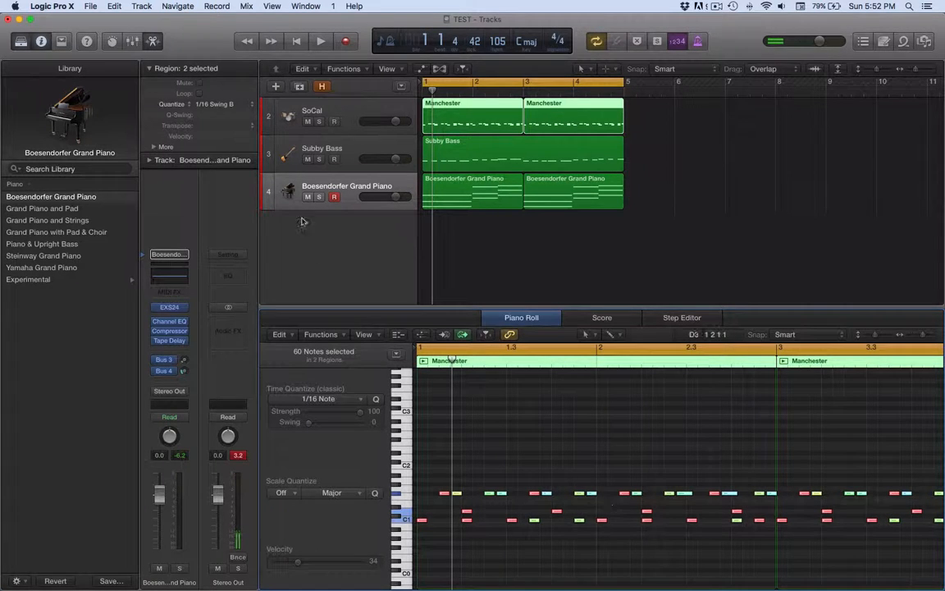
- Change the quantize of both Manchester drum regions to 1/16 Swing C and start playback
{"action": "left_click", "coordinate": [217, 105]}
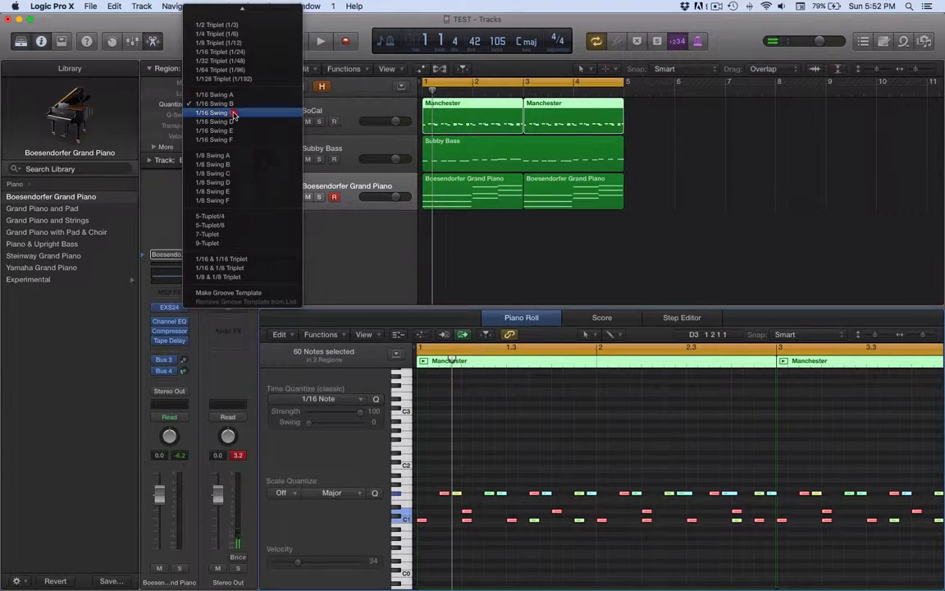
{"action": "left_click", "coordinate": [215, 113]}
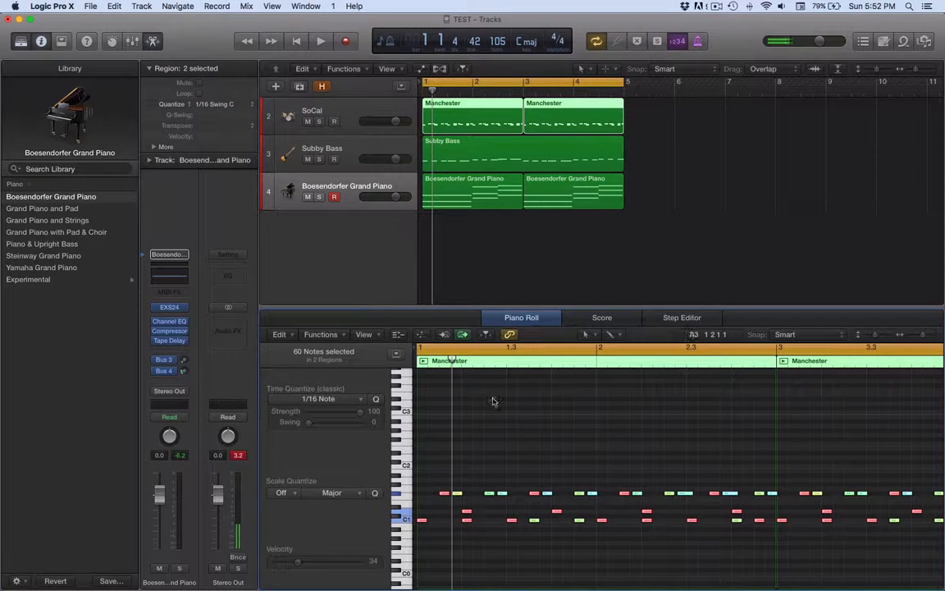
{"action": "key", "text": "space"}
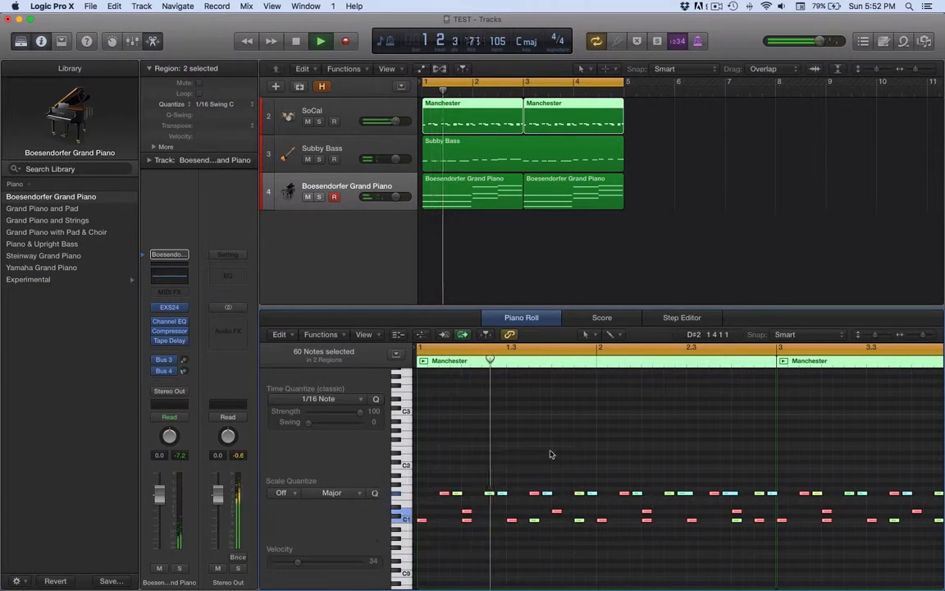
- Set the region quantize of the Subby Bass region to 1/16 Swing C, listen to the loop, and stop playback
{"action": "left_click", "coordinate": [560, 156]}
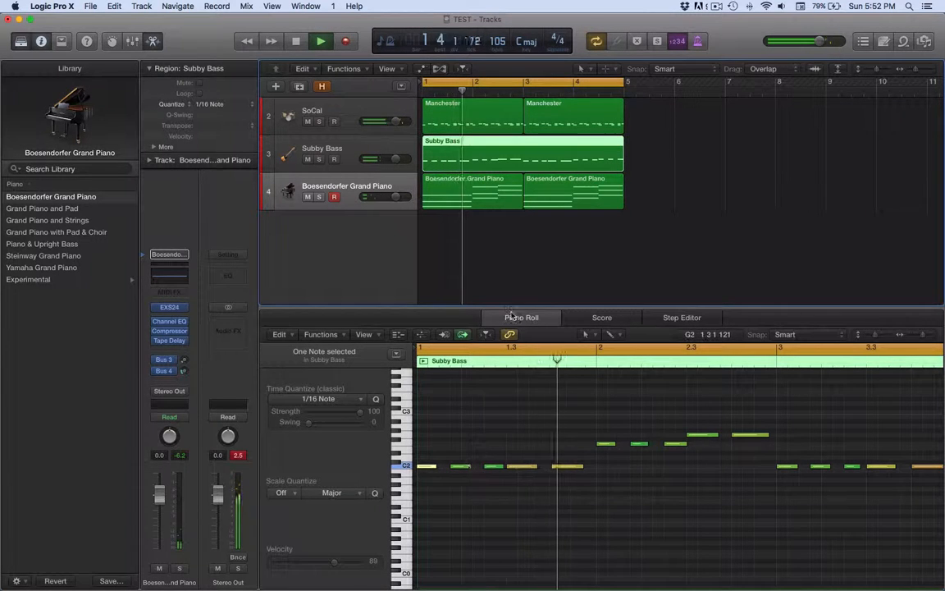
{"action": "left_click", "coordinate": [243, 105]}
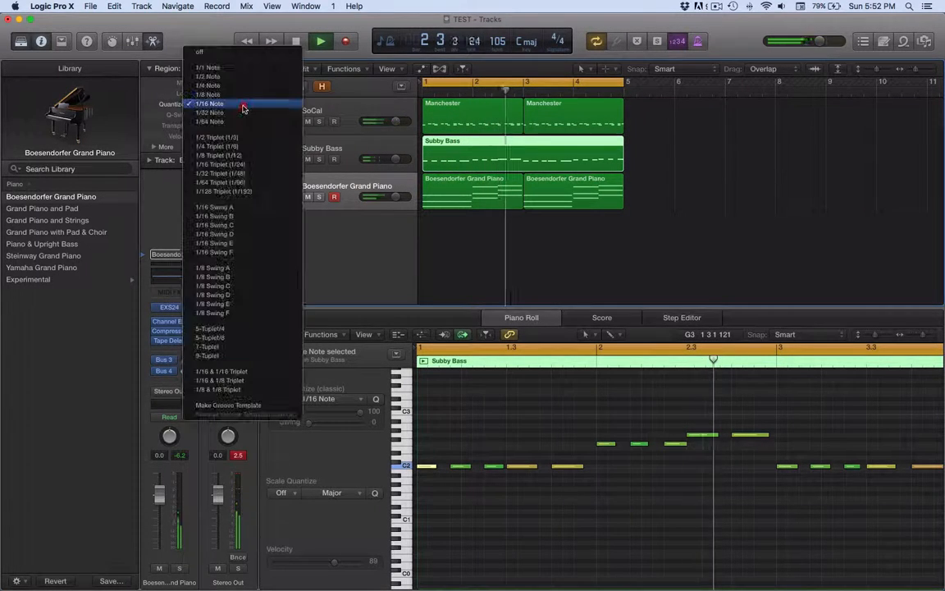
{"action": "left_click", "coordinate": [245, 227]}
{"action": "scroll", "coordinate": [463, 476], "scroll_direction": "up", "scroll_amount": 1}
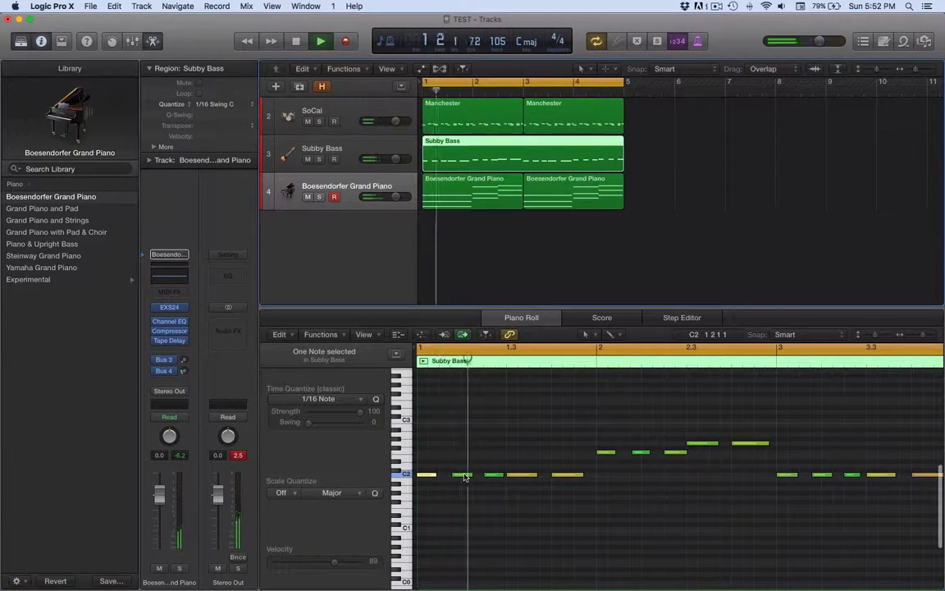
{"action": "mouse_move", "coordinate": [464, 478]}
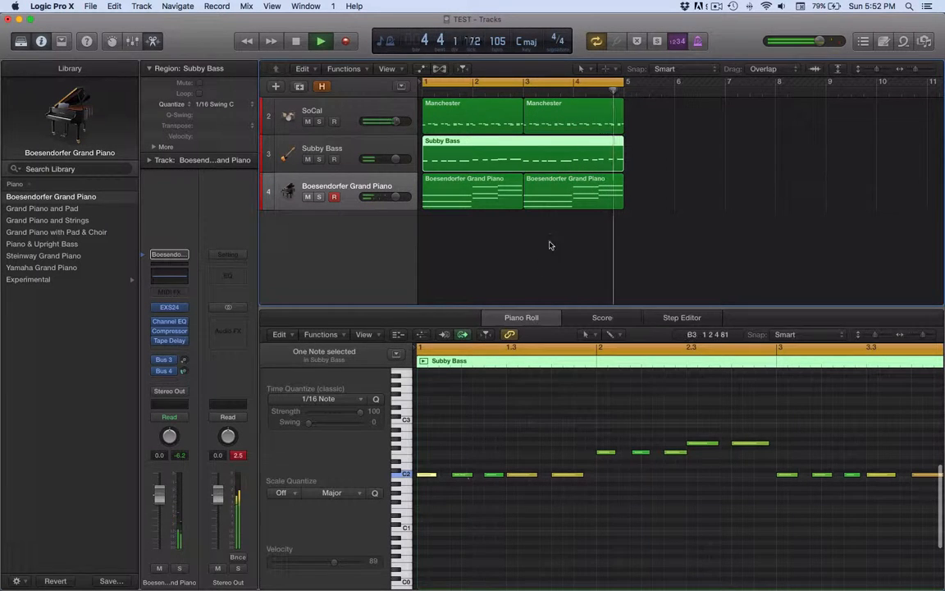
{"action": "key", "text": "space"}
- Select both Boesendorfer Grand Piano regions and set their region quantize to 1/16 Swing C
{"action": "left_click_drag", "start_coordinate": [647, 217], "coordinate": [462, 192]}
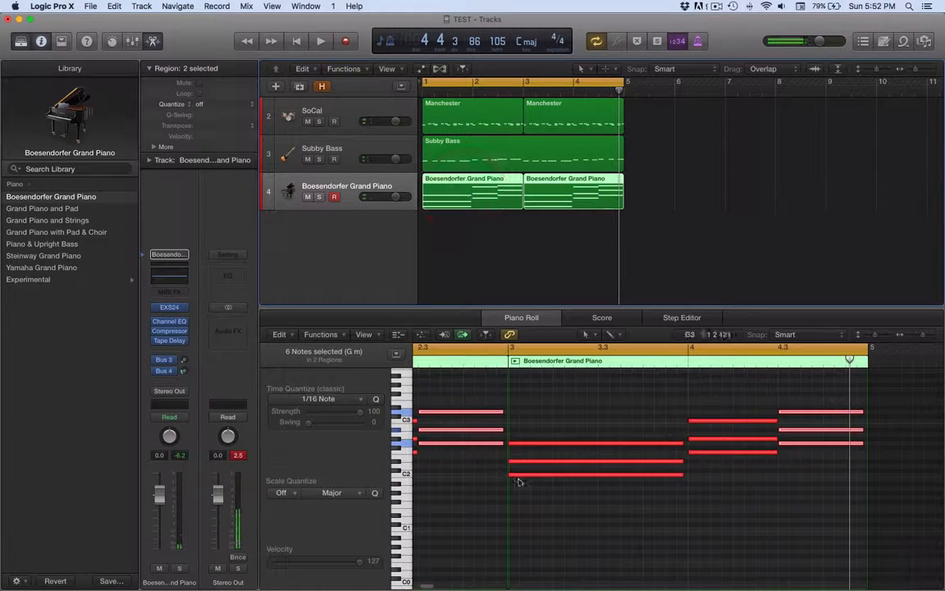
{"action": "scroll", "coordinate": [510, 443], "scroll_direction": "left", "scroll_amount": 10}
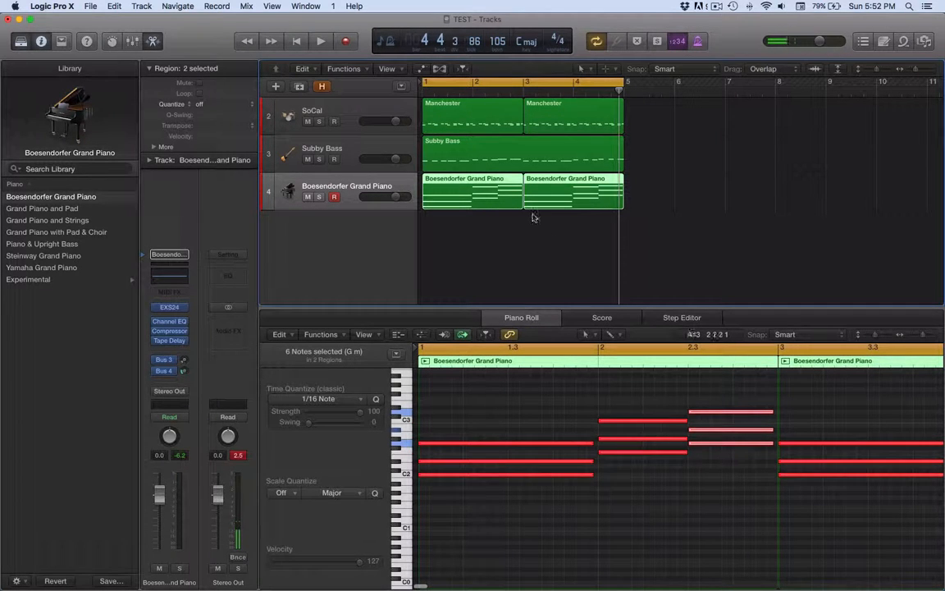
{"action": "left_click", "coordinate": [254, 106]}
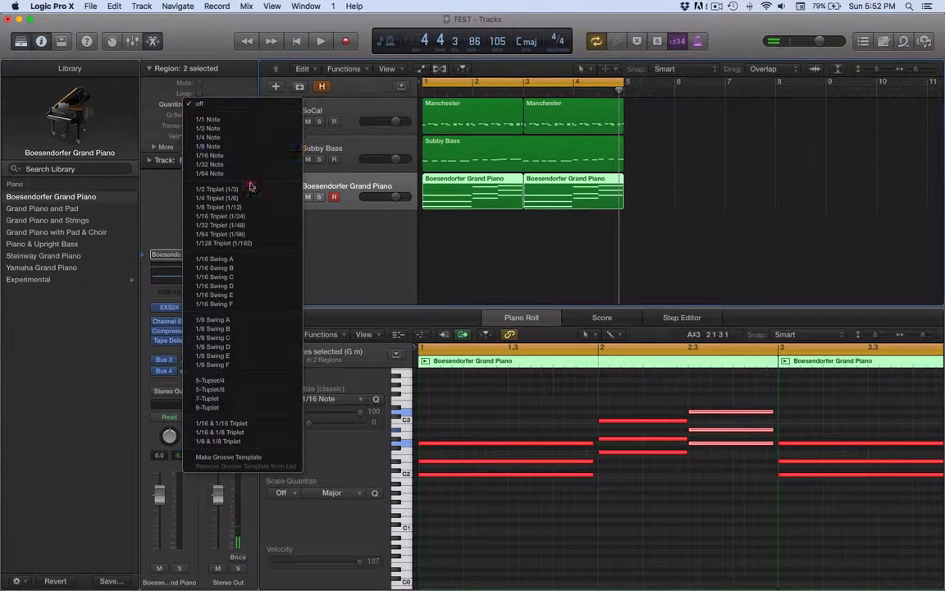
{"action": "left_click", "coordinate": [251, 283]}
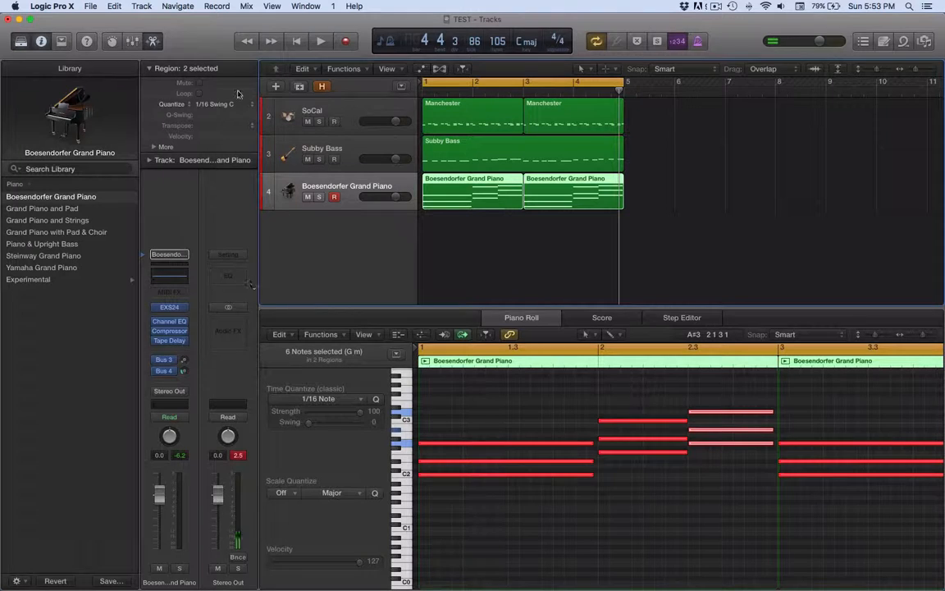
- Change the region quantize of both piano regions to 1/16 Note and deselect them
{"action": "left_click", "coordinate": [215, 105]}
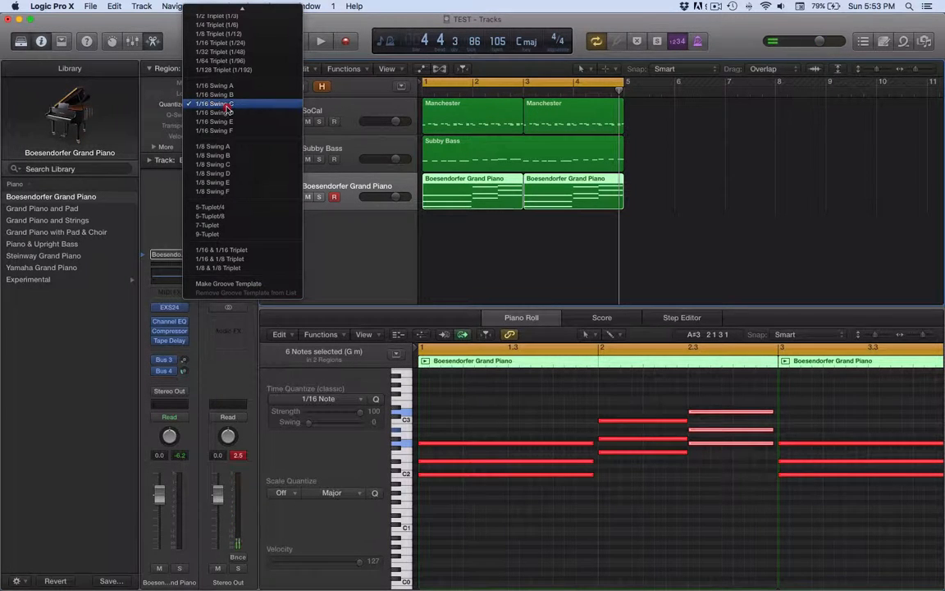
{"action": "scroll", "coordinate": [225, 90], "scroll_direction": "up", "scroll_amount": 5}
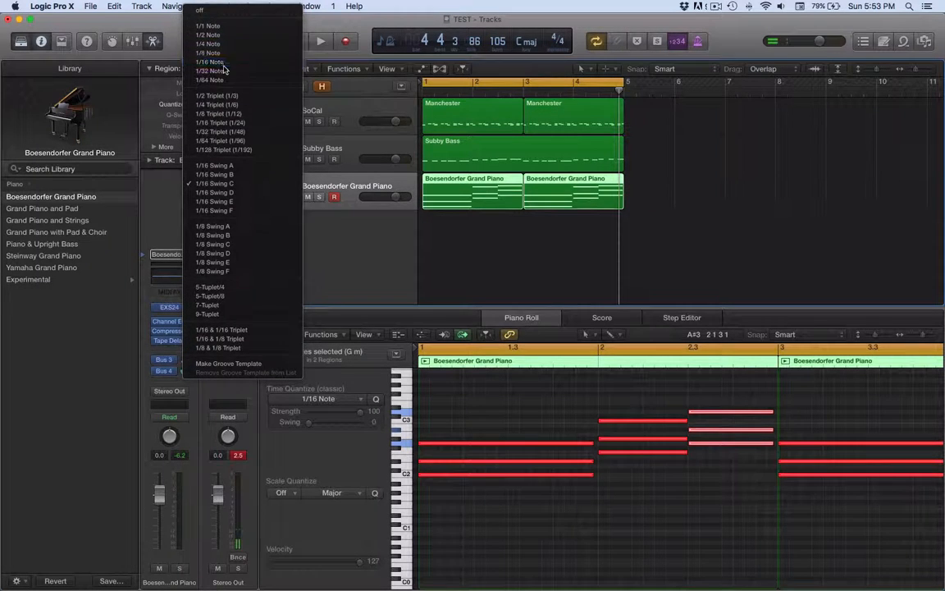
{"action": "left_click", "coordinate": [215, 63]}
{"action": "left_click", "coordinate": [689, 222]}
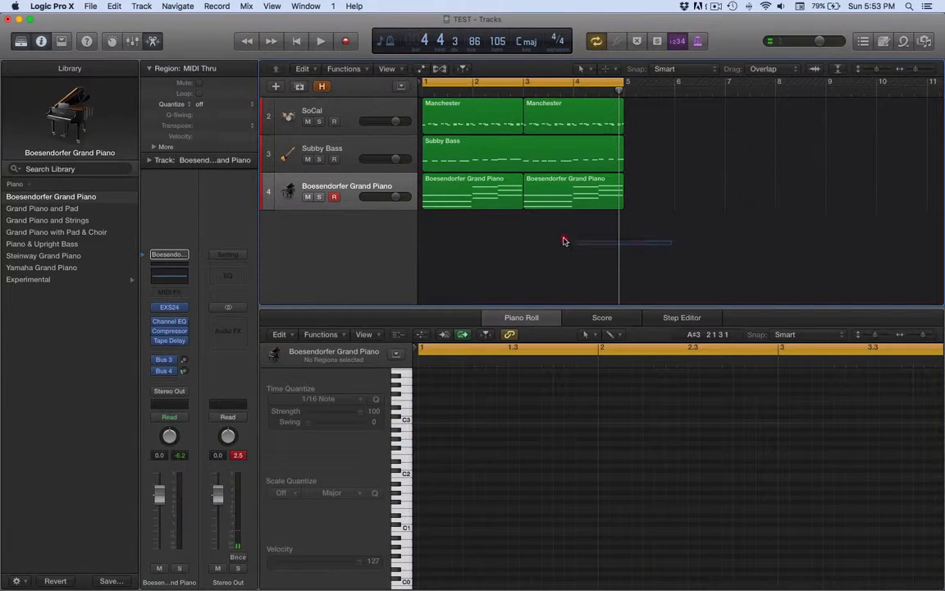
- Move the Subby Bass and piano regions to start at bar 5, and copy both Manchester drum regions to bar 5
{"action": "left_click_drag", "start_coordinate": [563, 241], "coordinate": [429, 141]}
{"action": "left_click_drag", "start_coordinate": [439, 151], "coordinate": [644, 158]}
{"action": "left_click", "coordinate": [590, 107]}
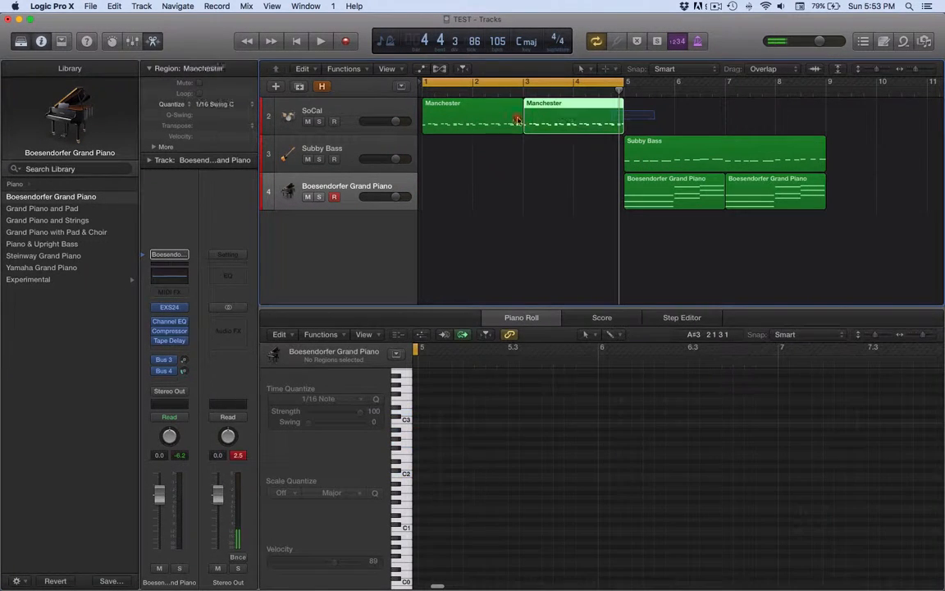
{"action": "left_click", "coordinate": [496, 116], "text": "shift"}
{"action": "left_click_drag", "start_coordinate": [481, 121], "coordinate": [682, 121]}
- Move both piano regions to start at bar 9, and copy the drum and bass regions from bar 5 to bar 9
{"action": "left_click_drag", "start_coordinate": [846, 226], "coordinate": [686, 202]}
{"action": "left_click_drag", "start_coordinate": [673, 195], "coordinate": [869, 193]}
{"action": "left_click_drag", "start_coordinate": [874, 113], "coordinate": [846, 120]}
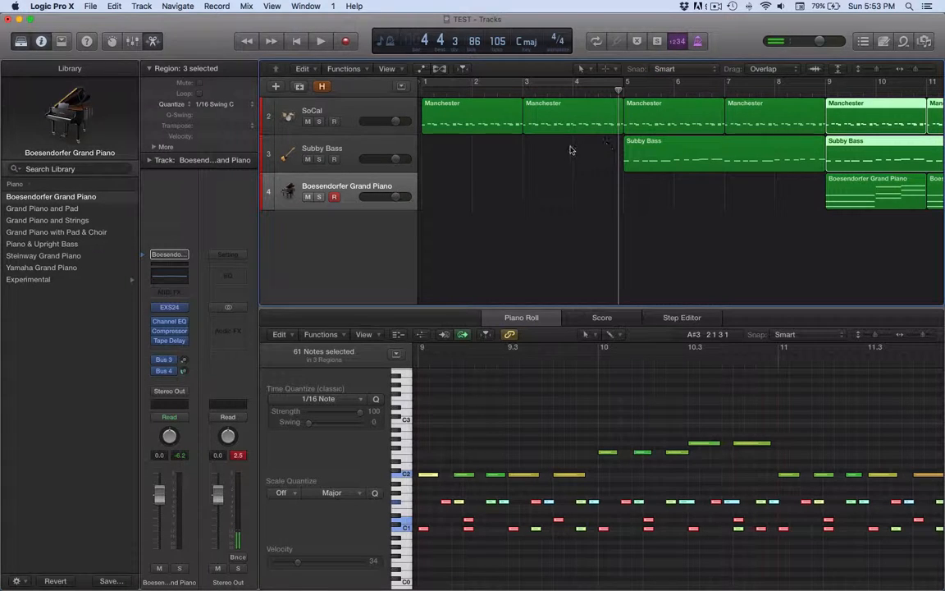
- Fit all twelve bars in the Tracks area and play the arrangement from bar 1
{"action": "scroll", "coordinate": [549, 128], "scroll_direction": "left", "scroll_amount": 1}
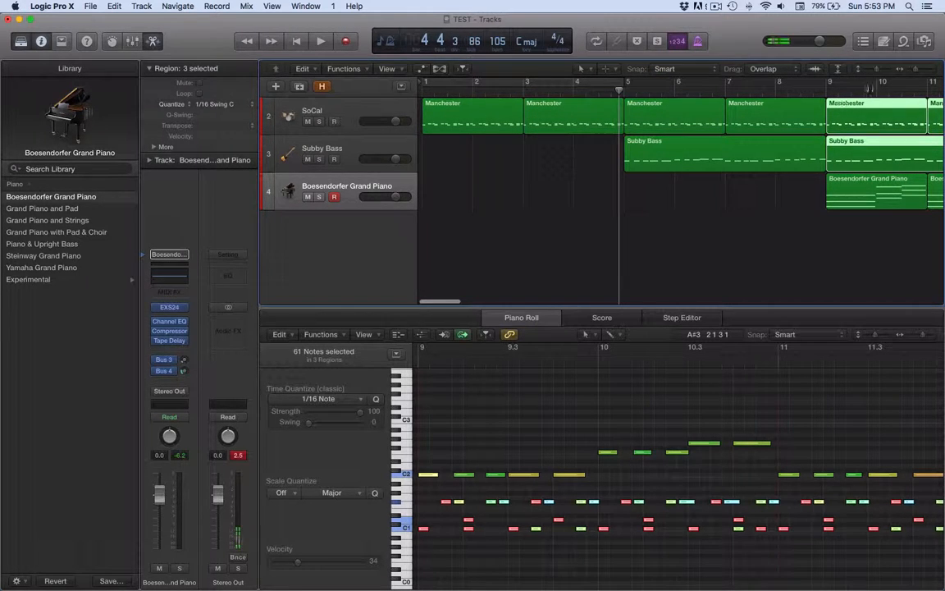
{"action": "left_click_drag", "start_coordinate": [913, 72], "coordinate": [912, 73]}
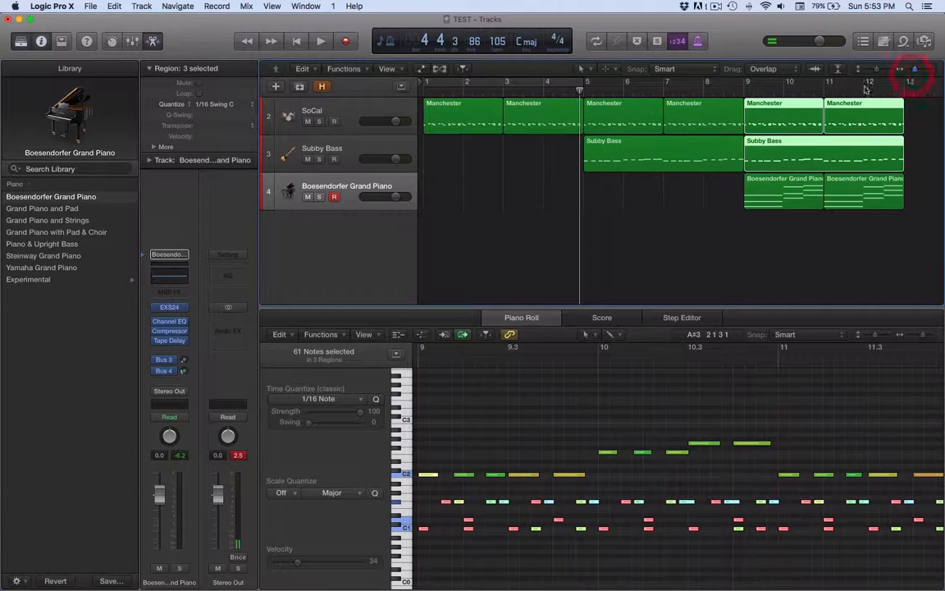
{"action": "left_click", "coordinate": [422, 92]}
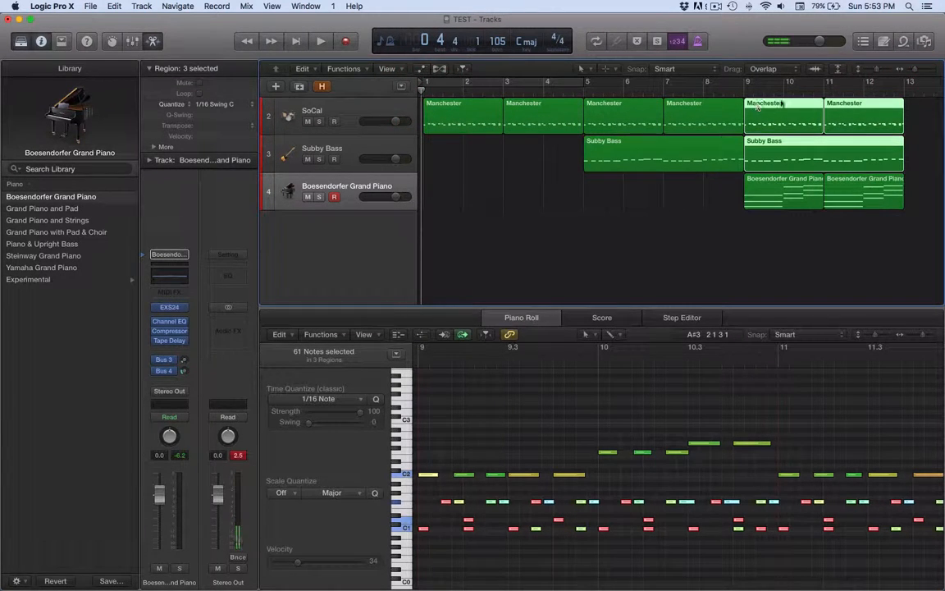
{"action": "key", "text": "space"}
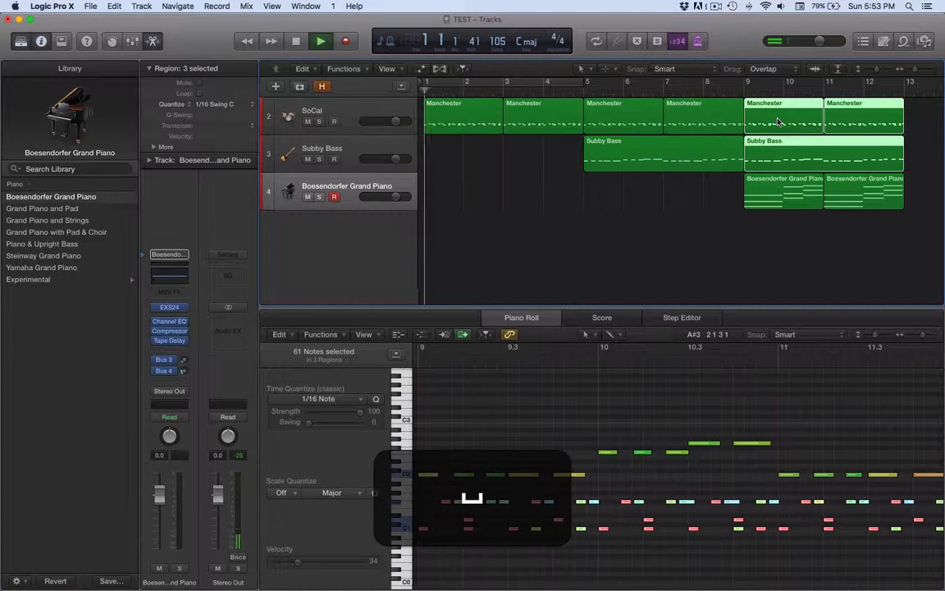